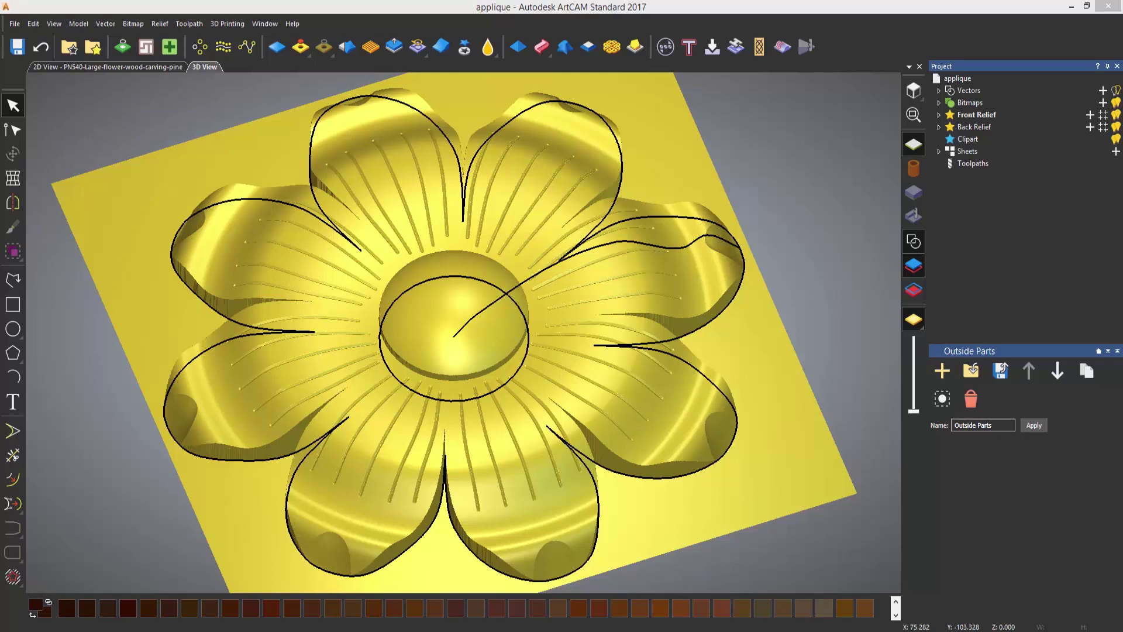
- Hide the flat zero plane and reset the existing flower relief, leaving only the vectors displayed
click(913, 245)
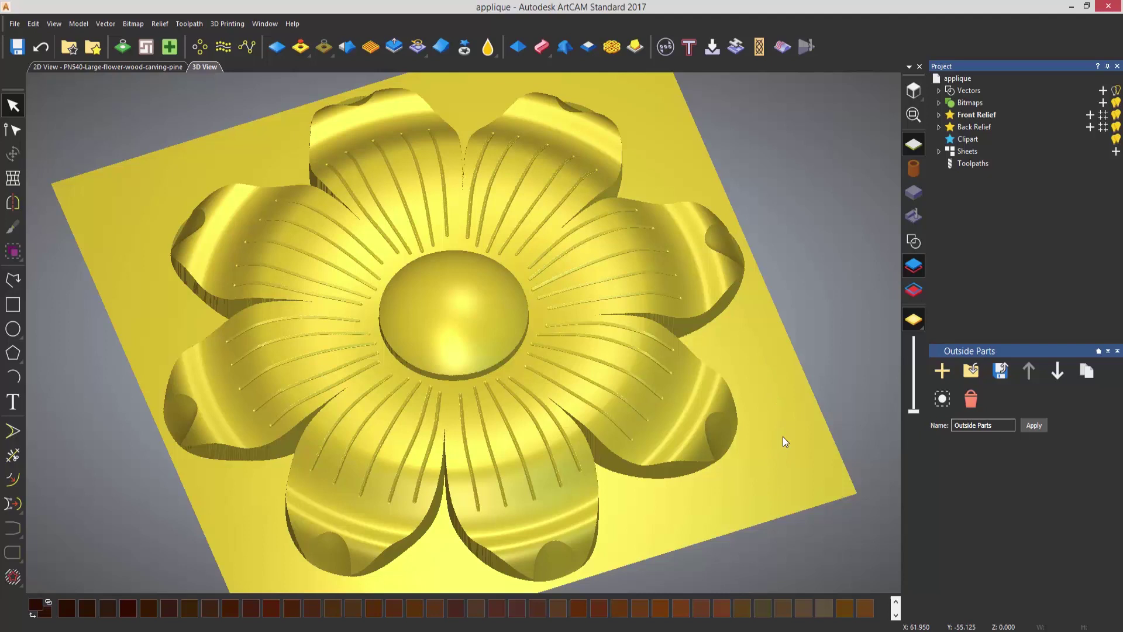
click(909, 149)
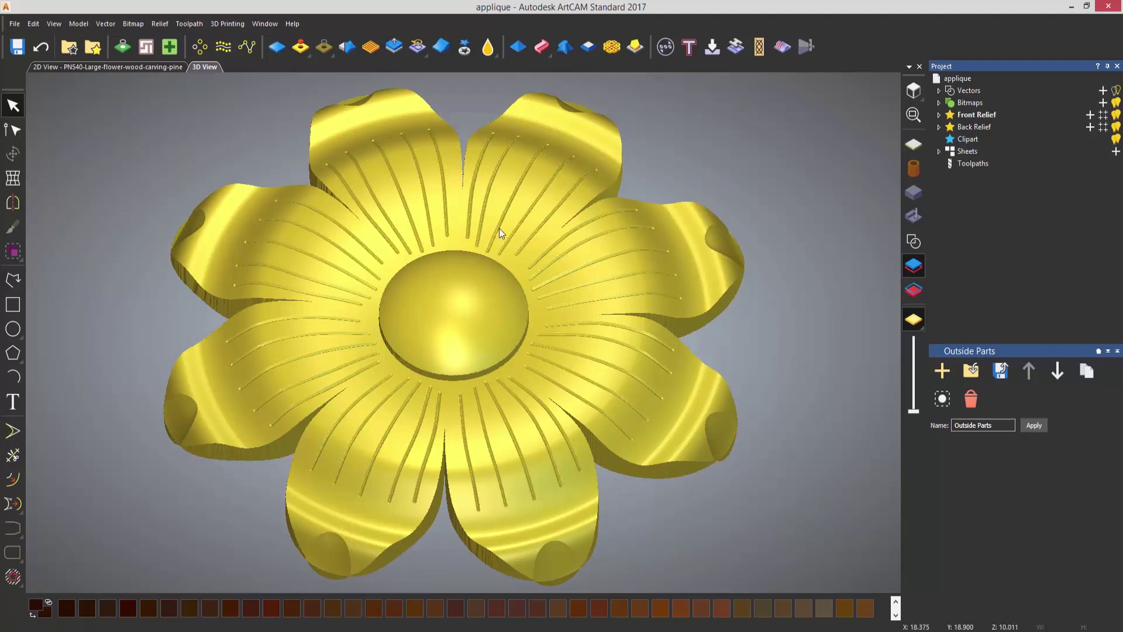
click(277, 46)
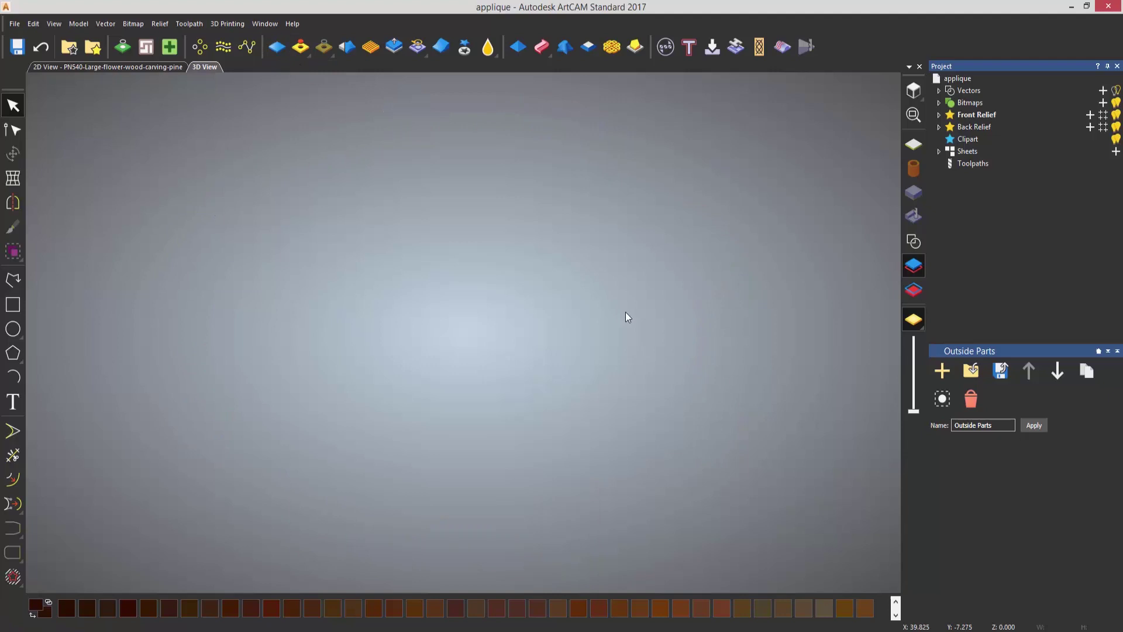
click(912, 242)
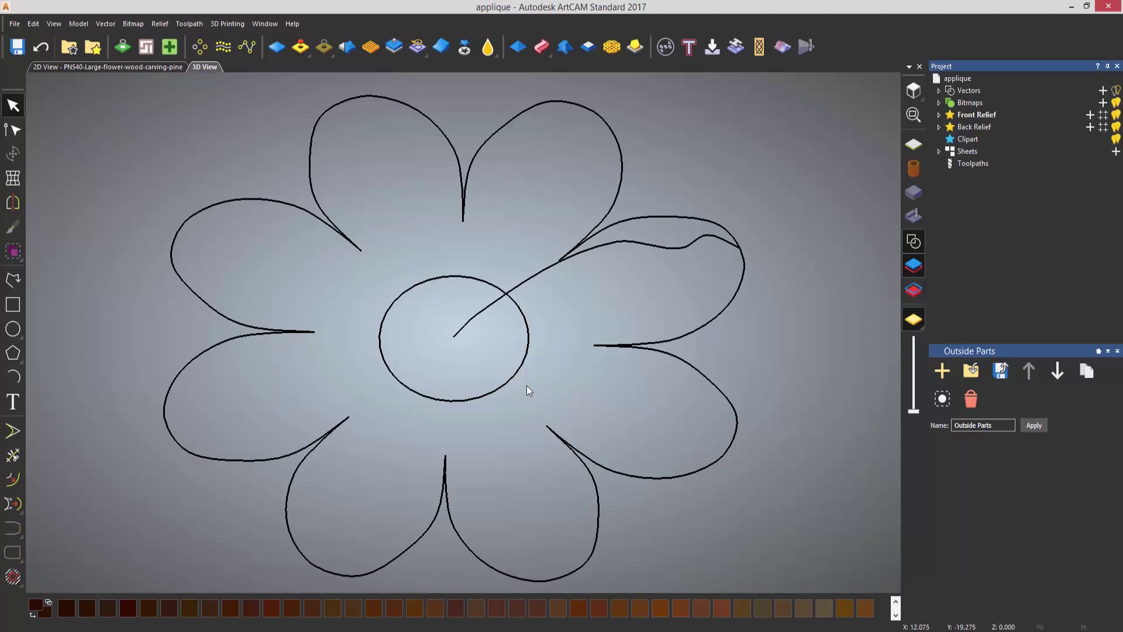
- Add a round dome to the relief from the centre circle with the Shape Editor, using a 90° angle and 5 mm start height
click(512, 379)
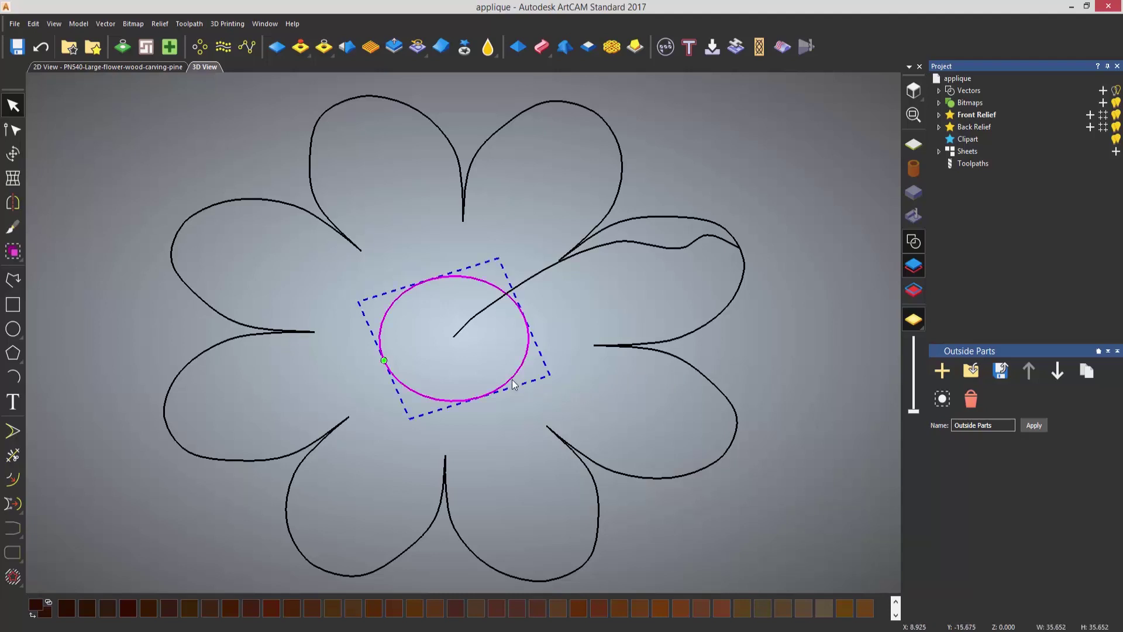
click(519, 53)
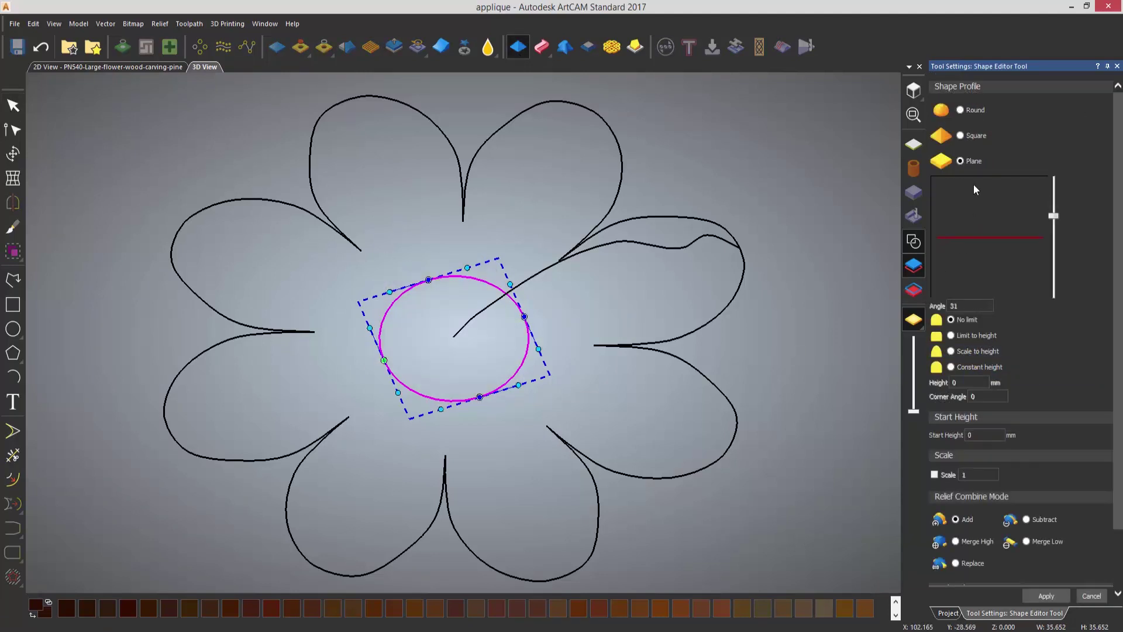
click(963, 138)
mouse_move(1056, 217)
mouse_down()
mouse_move(1057, 181)
mouse_move(1051, 267)
mouse_move(1055, 218)
mouse_up()
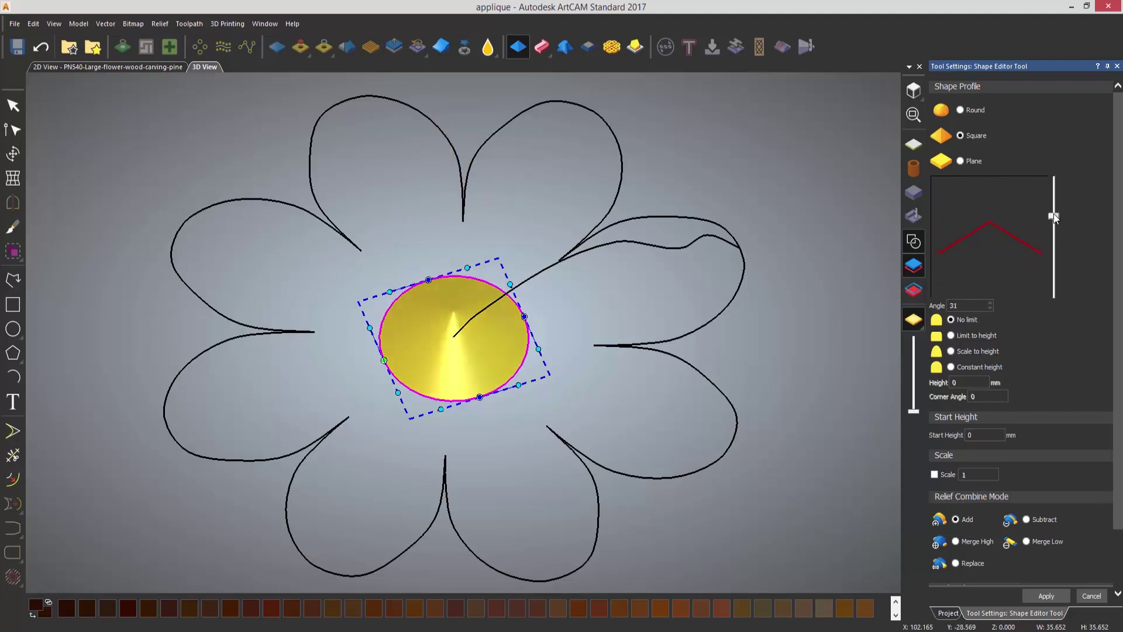
click(961, 110)
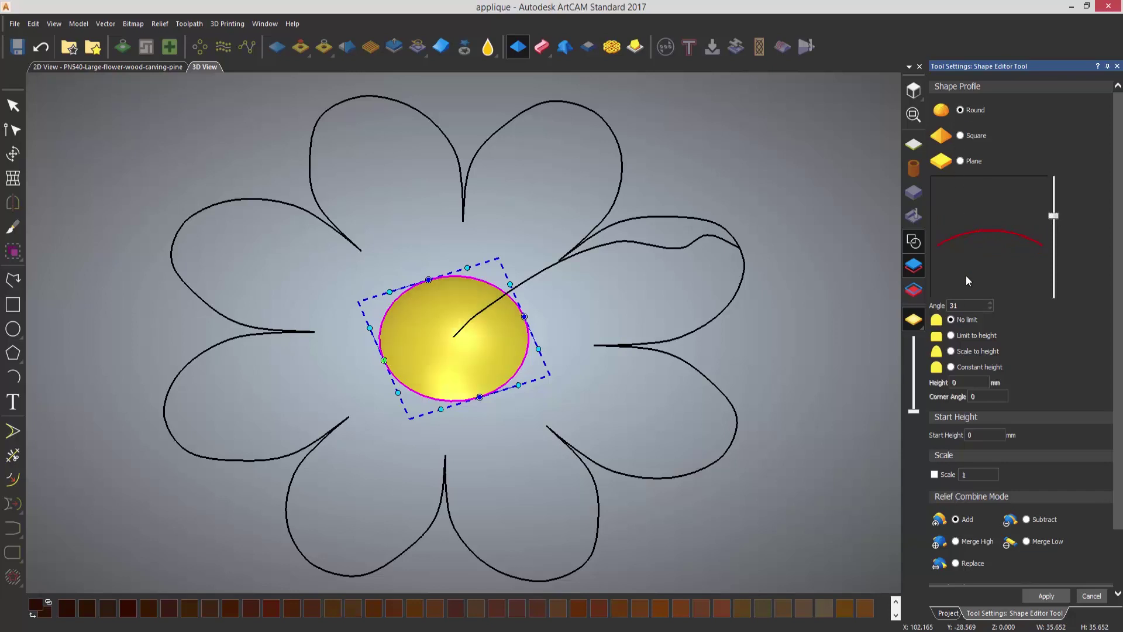
drag(1052, 216, 1051, 135)
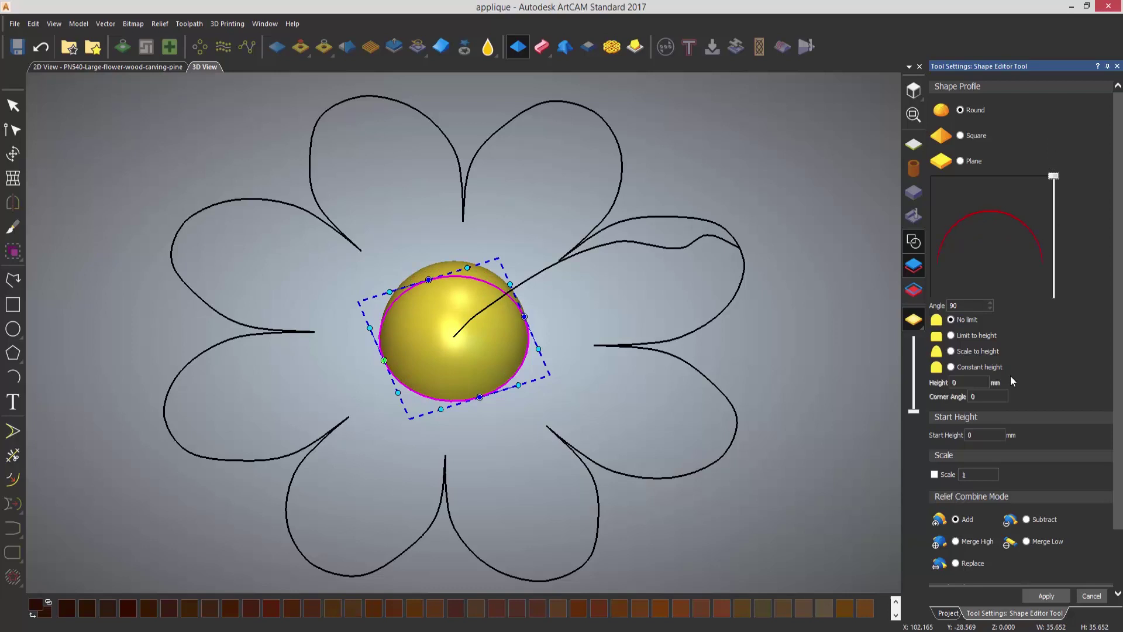
click(981, 433)
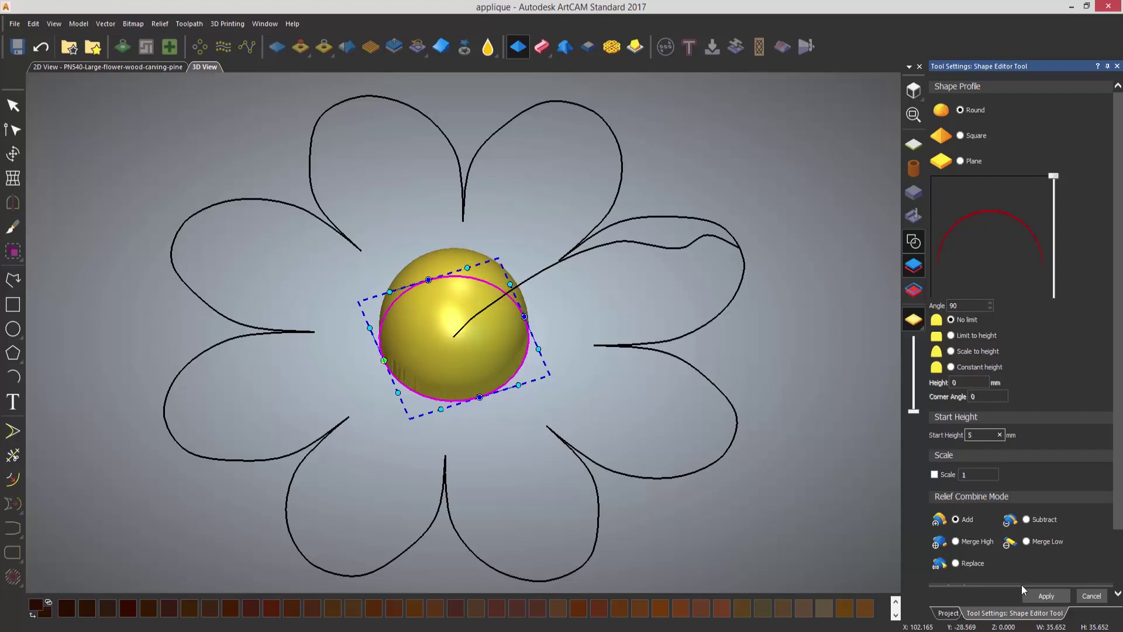
click(1044, 595)
click(1091, 595)
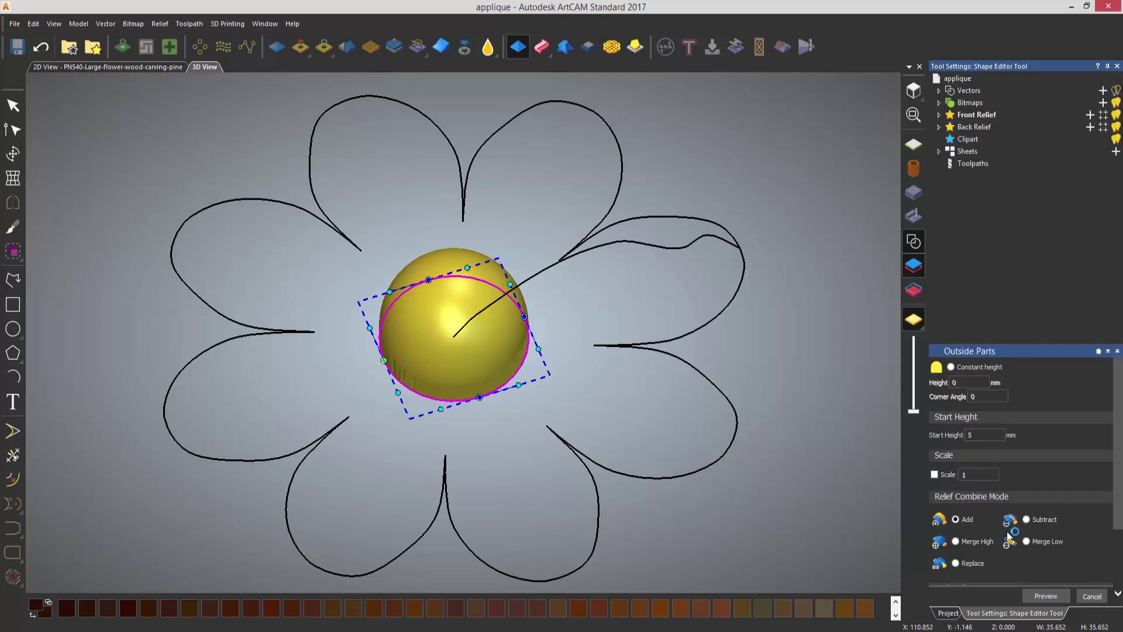
click(645, 404)
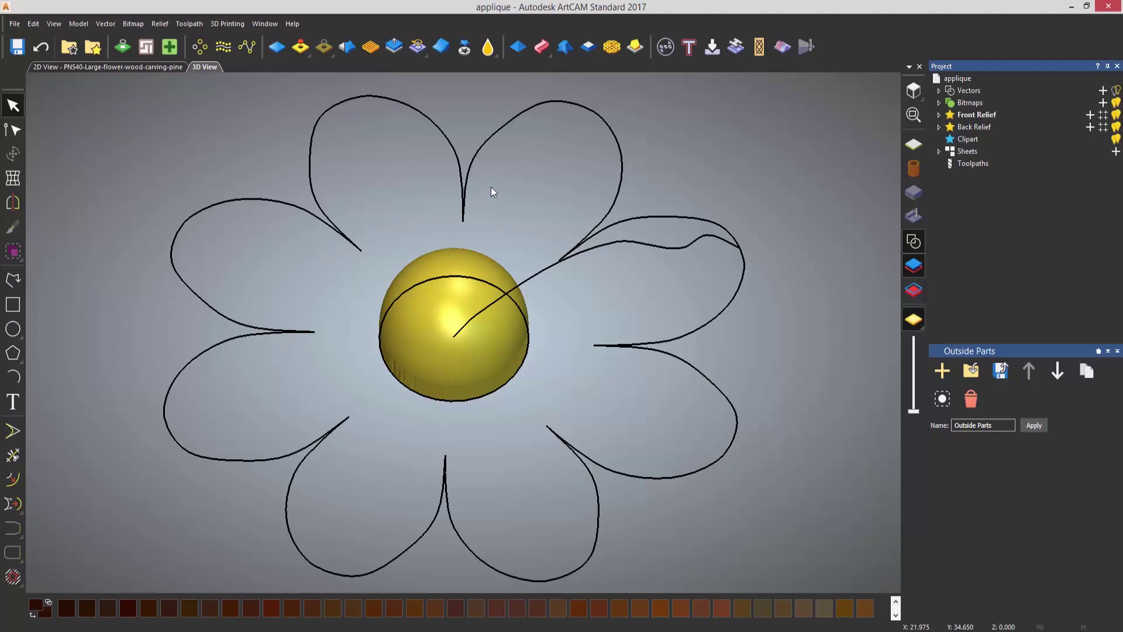
- Set up a 360-degree spin relief using the wavy curve from the flower's centre as the start profile
click(541, 47)
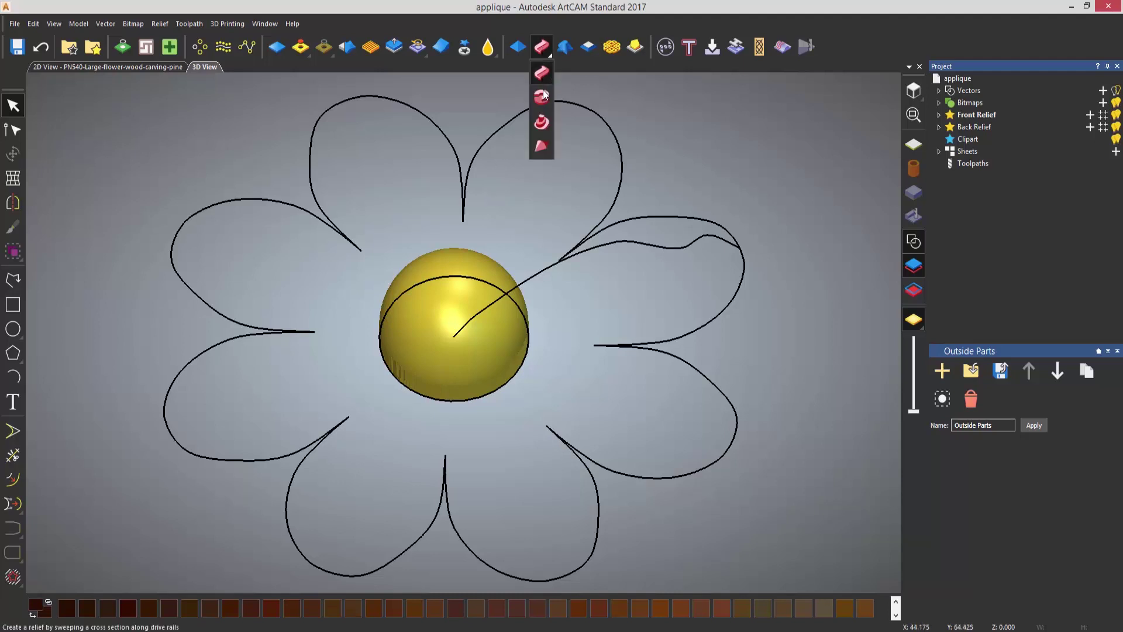
click(542, 122)
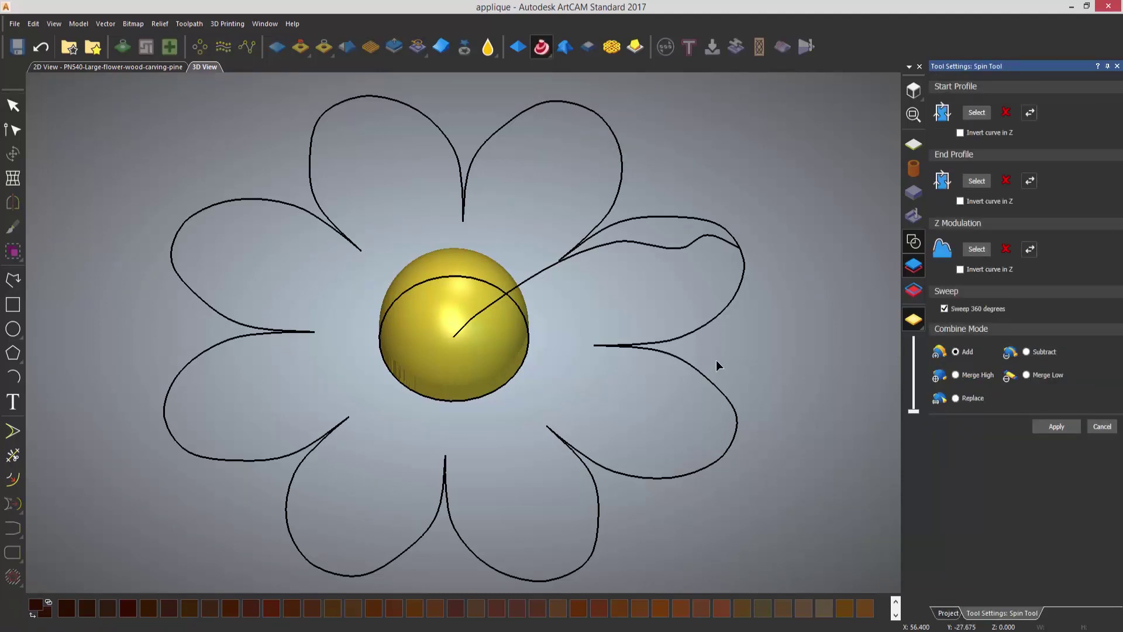
click(593, 249)
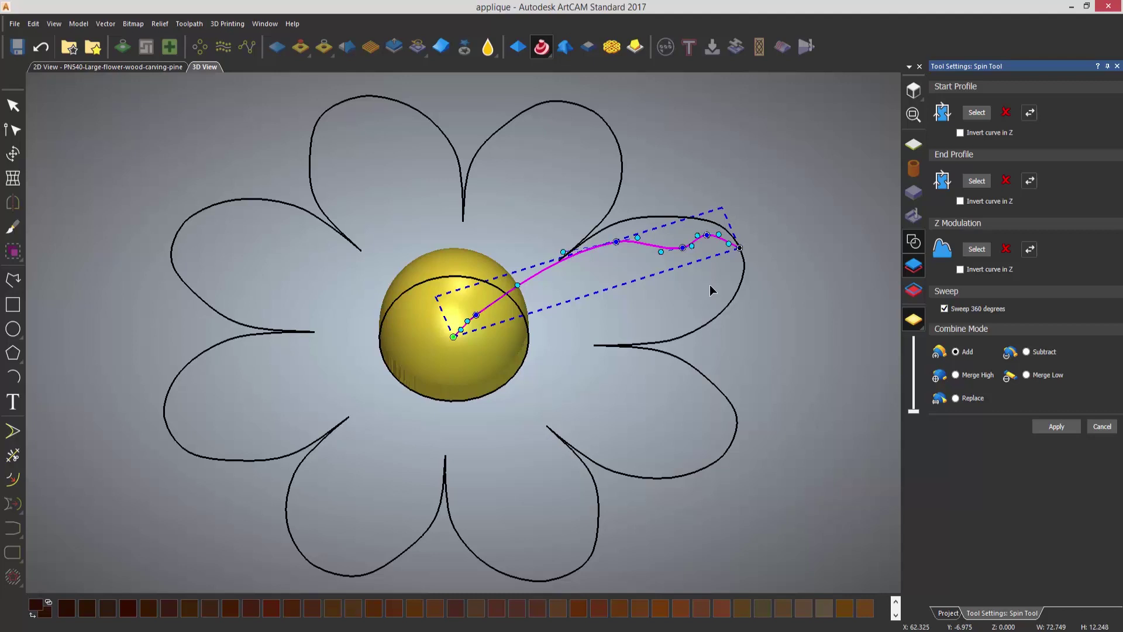
click(982, 113)
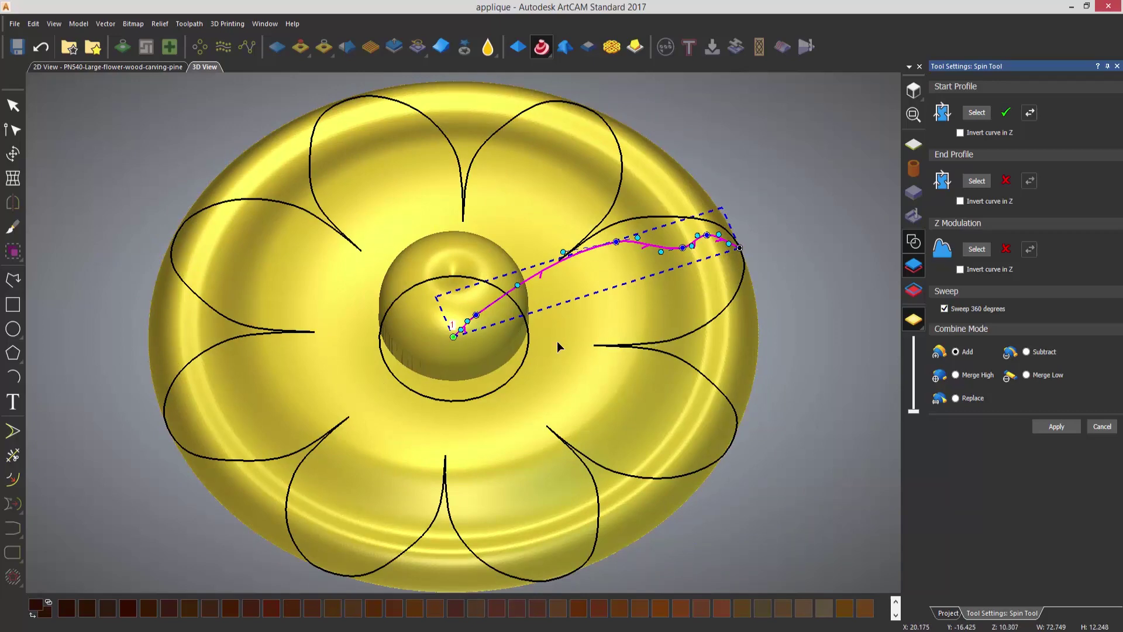
- Bulge the inner part of the spin profile curve upward and set the combine mode to Merge High
drag(514, 342, 491, 346)
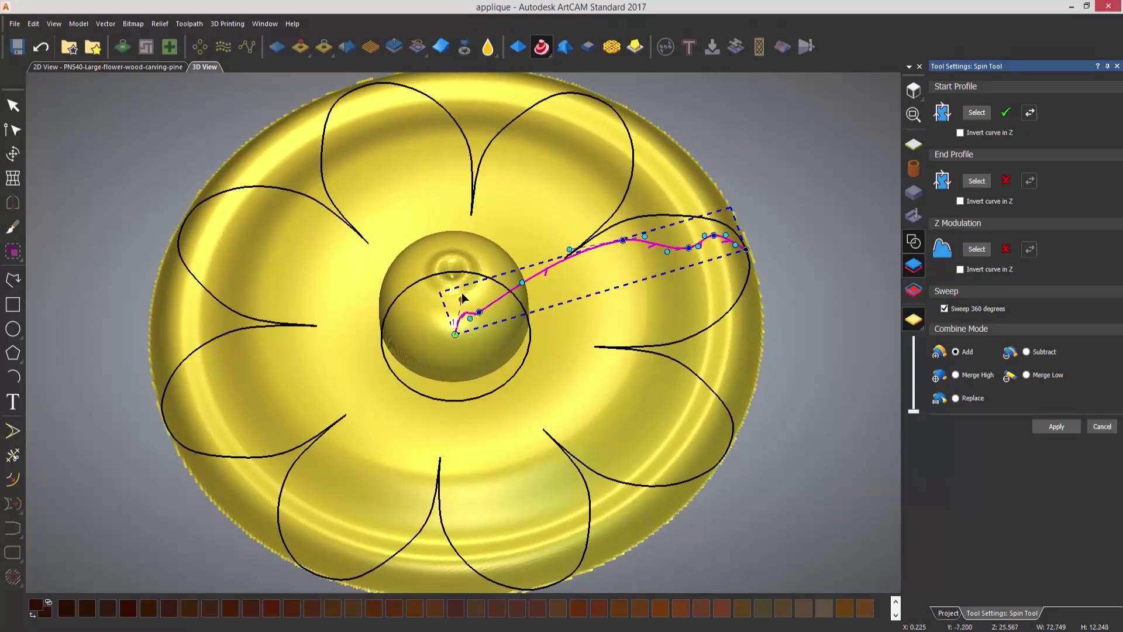
drag(470, 318, 468, 319)
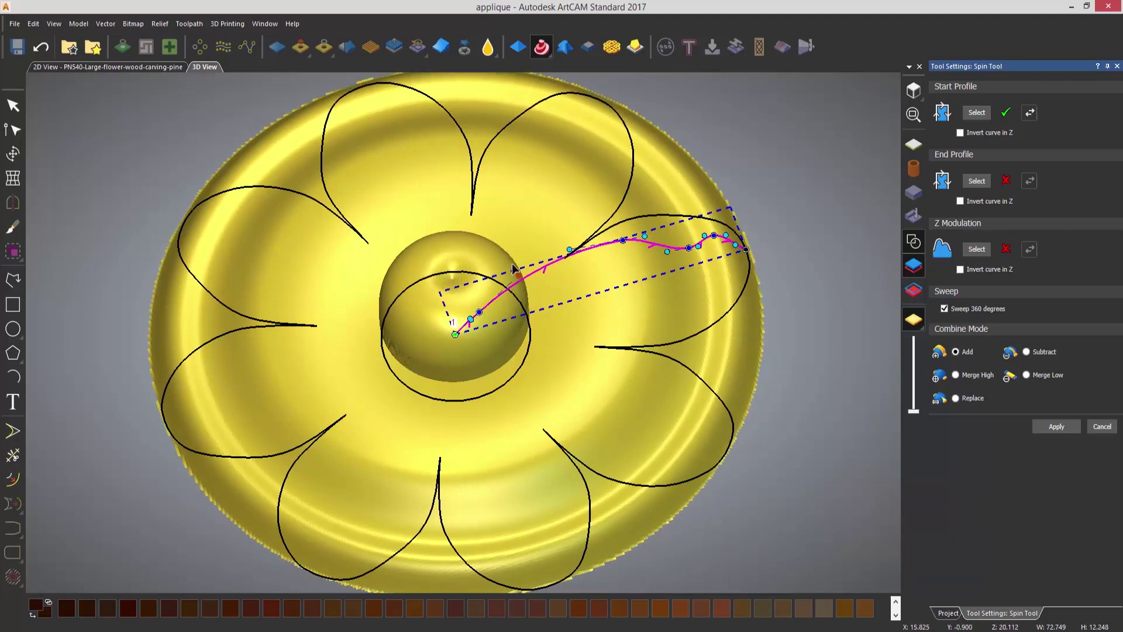
drag(518, 272, 530, 245)
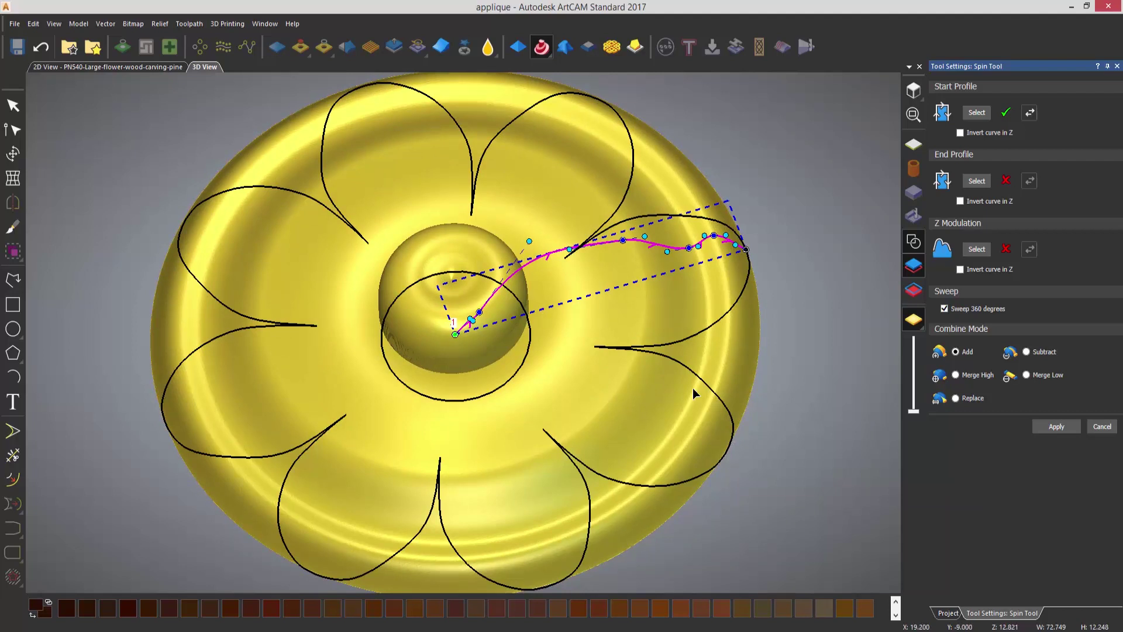
click(956, 375)
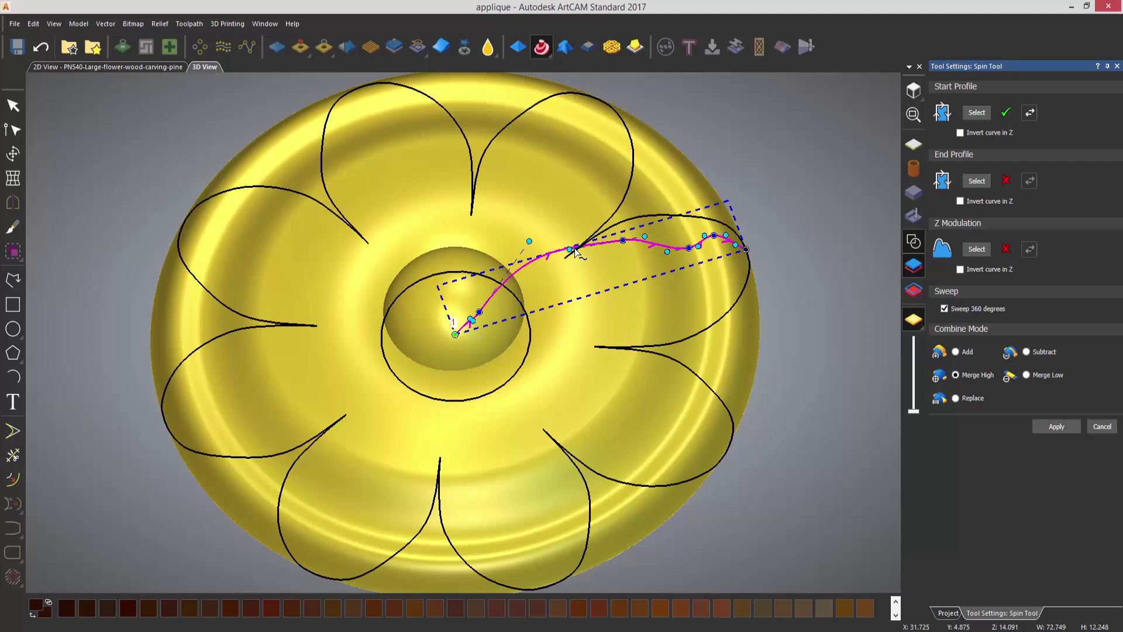
- Smooth the spin profile by removing its middle wave and adjusting nodes and handles for a steep inner rise and flatter outer section
drag(531, 247, 669, 246)
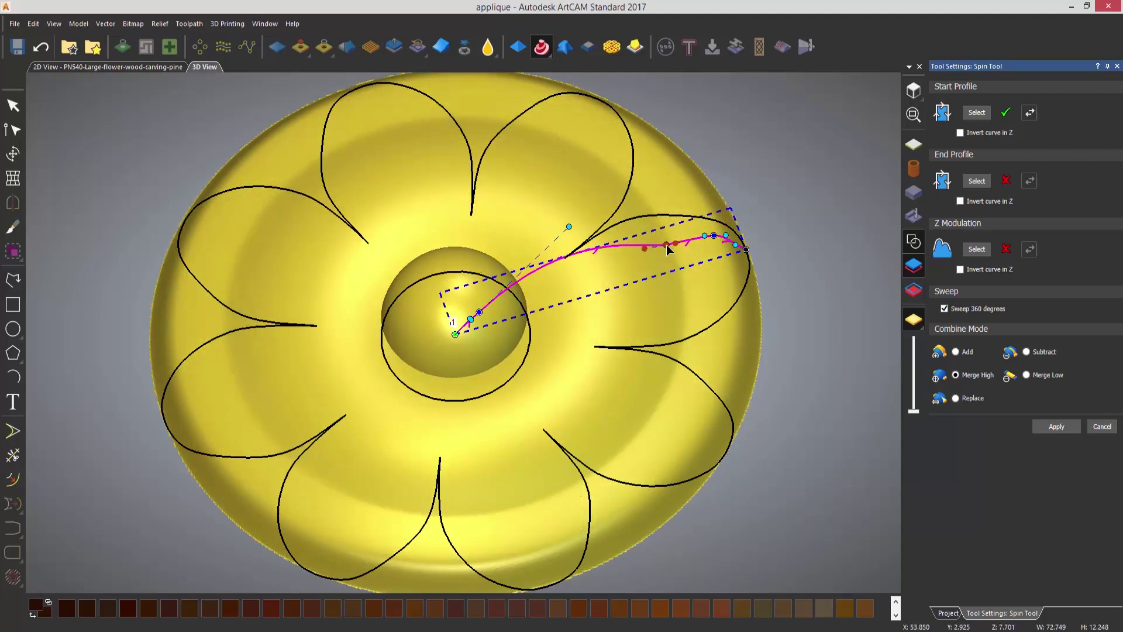
drag(568, 226, 589, 207)
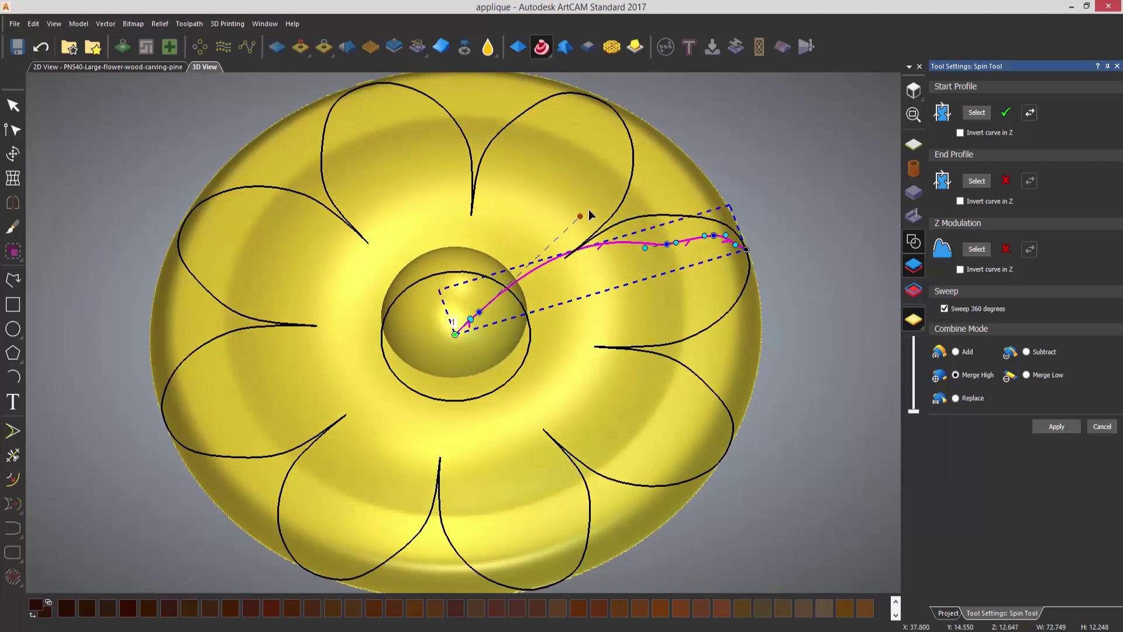
click(481, 308)
drag(490, 304, 492, 301)
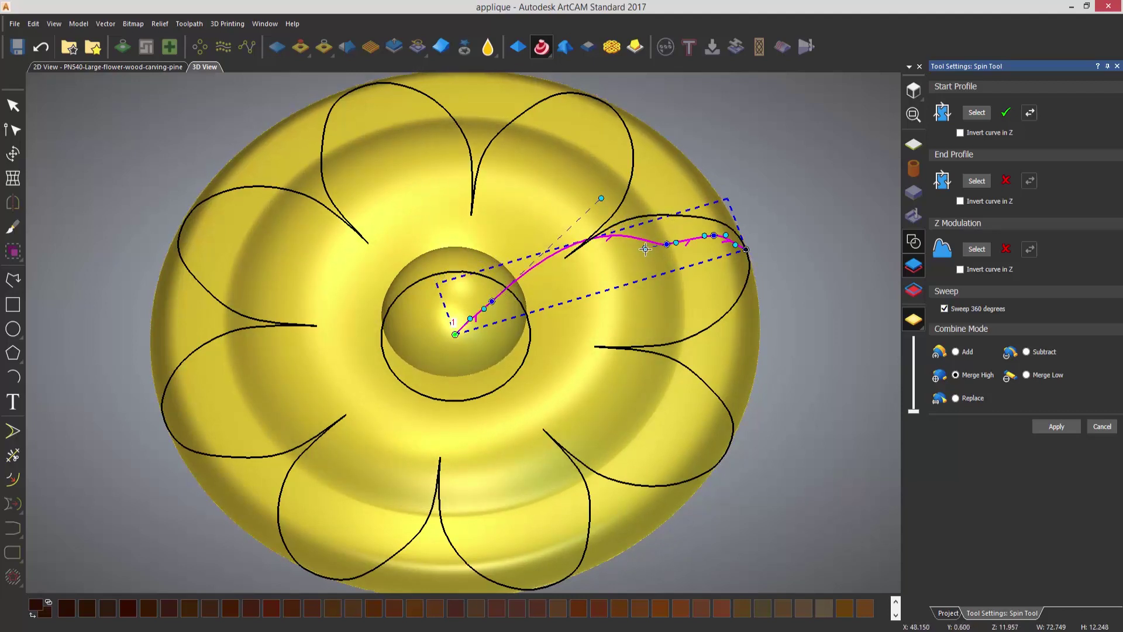
drag(646, 248, 595, 250)
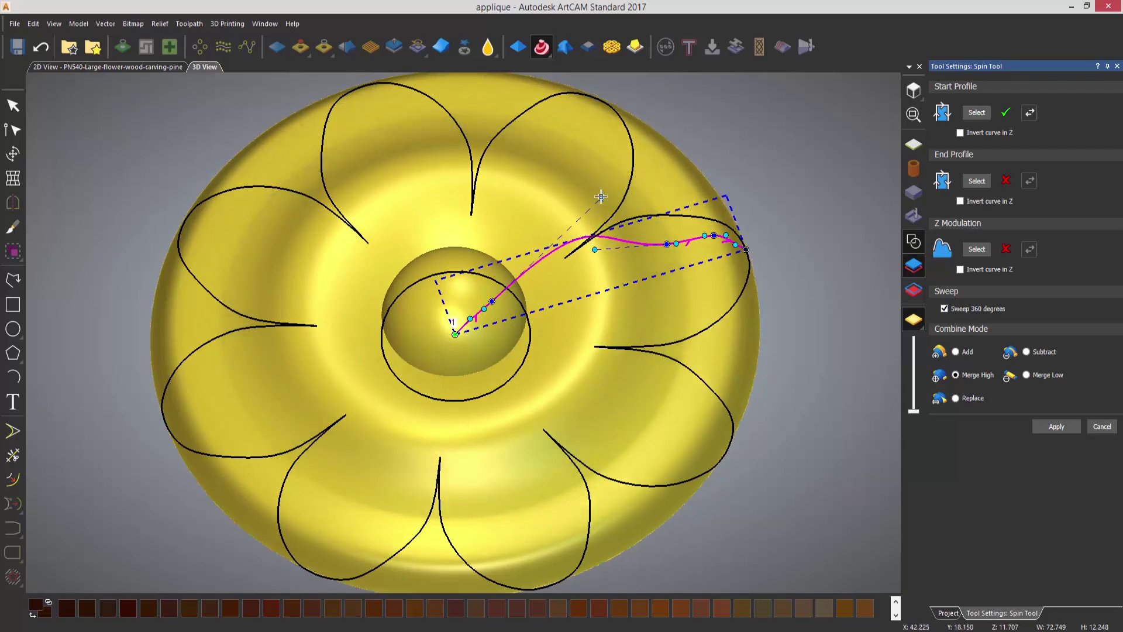
drag(601, 197, 516, 235)
mouse_move(492, 301)
mouse_down()
mouse_move(451, 293)
mouse_move(489, 291)
mouse_up()
drag(667, 244, 702, 245)
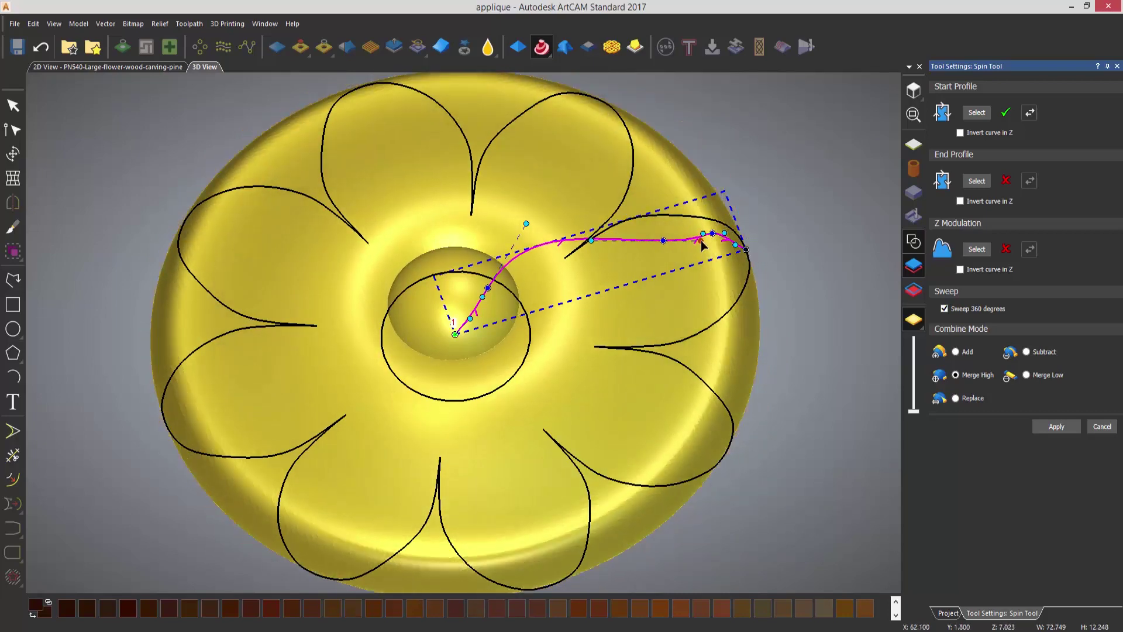
- Apply the reshaped spin relief with Merge High, close the Spin tool and deselect the profile curve
drag(502, 335, 502, 376)
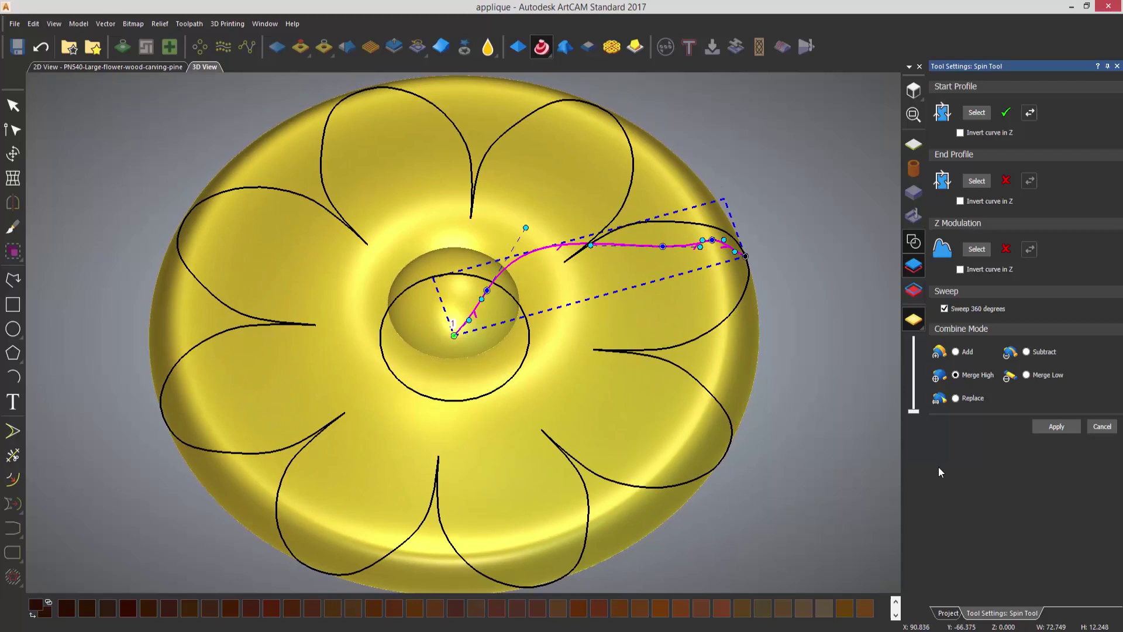
click(1054, 426)
click(1117, 66)
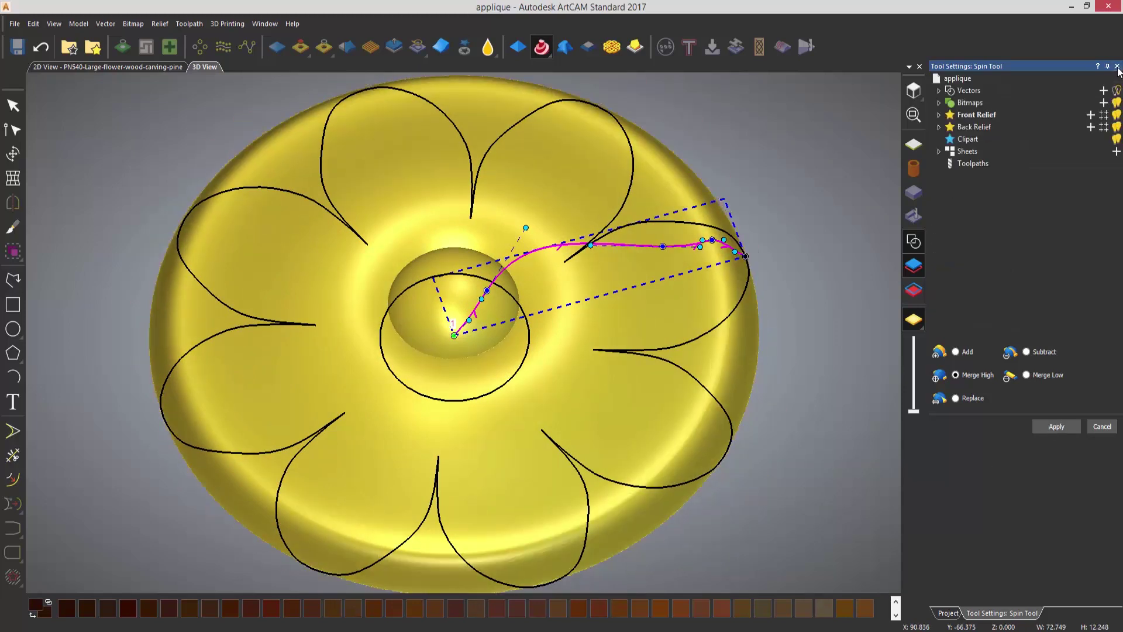
click(793, 324)
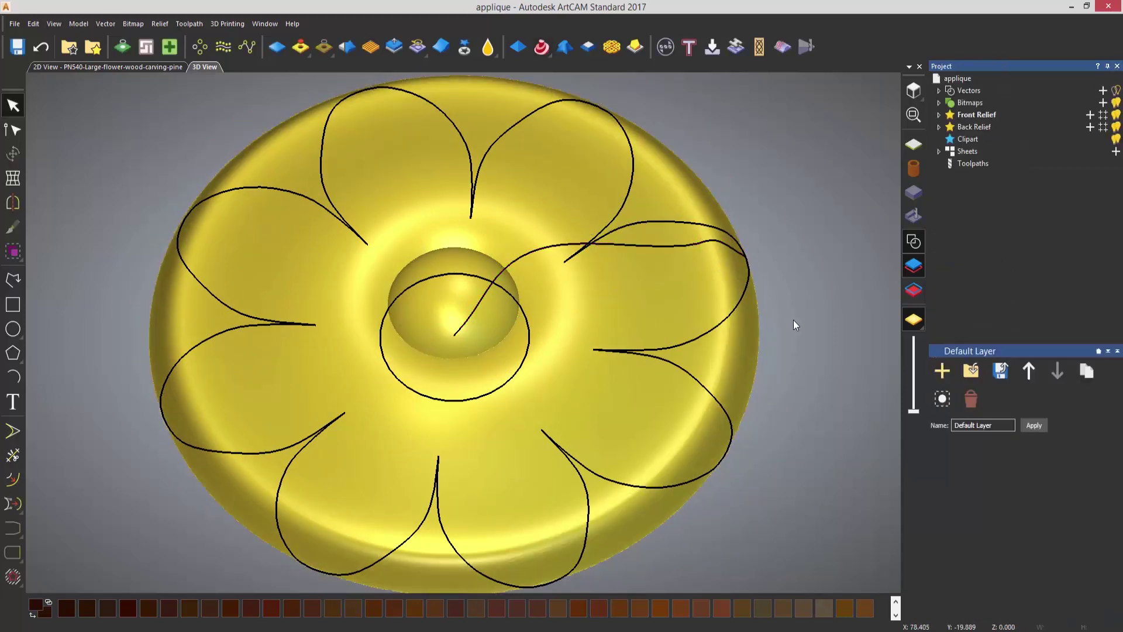
- Select the eight-petal flower outline vector
click(700, 335)
drag(598, 325, 579, 345)
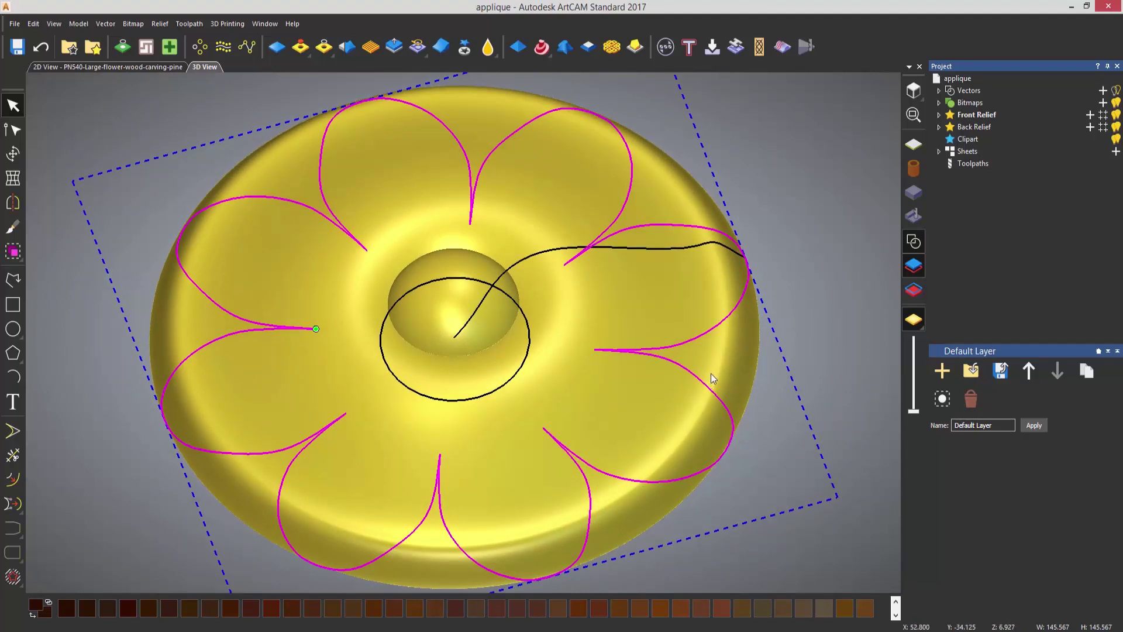
click(321, 53)
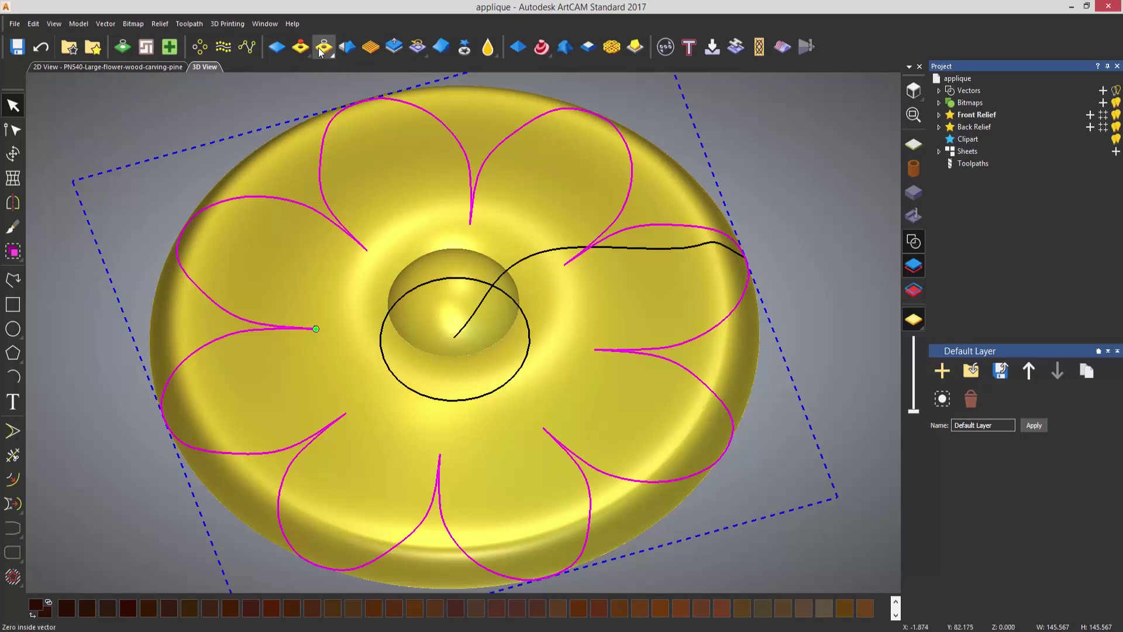
click(322, 51)
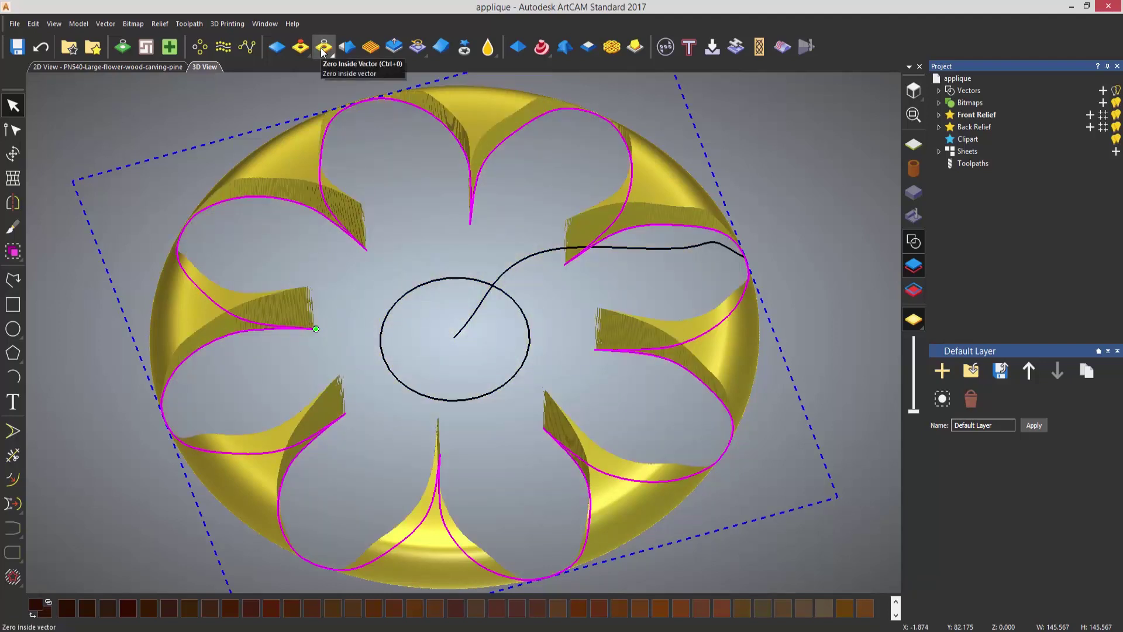
click(40, 47)
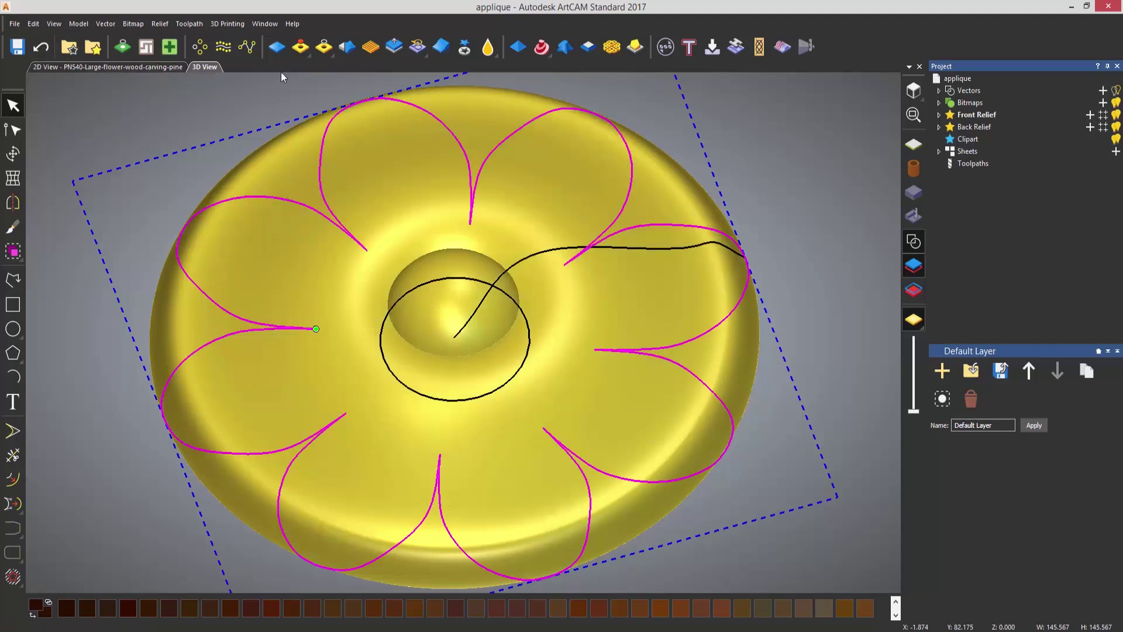
- Zero the relief outside the selected petal outline to trim the spun disc to the flower shape, and deselect the outline
click(332, 52)
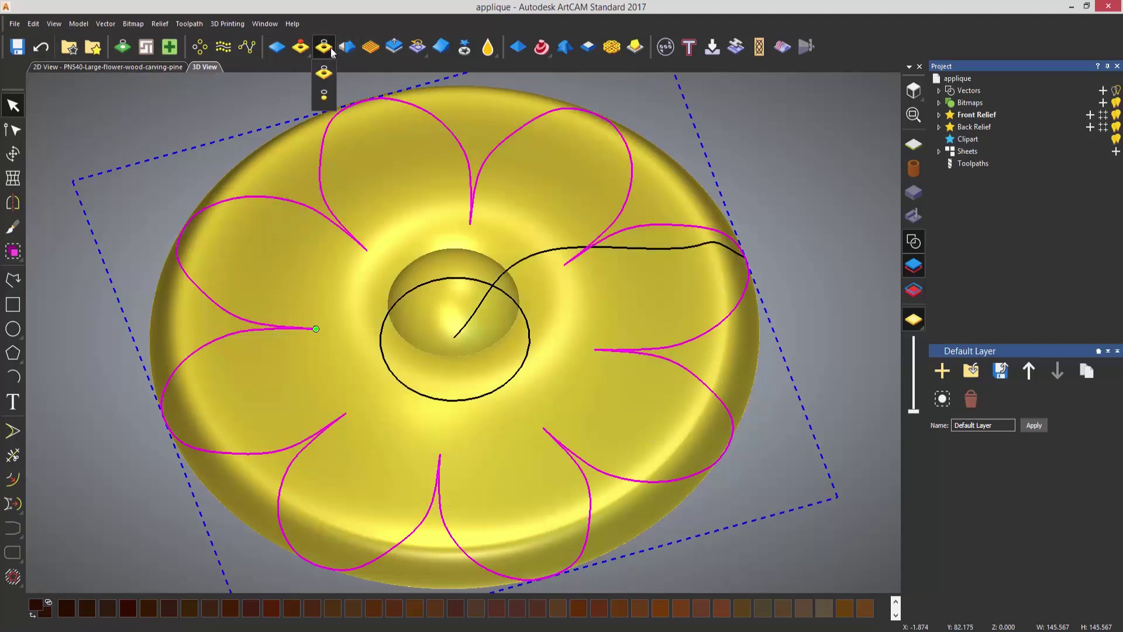
click(324, 97)
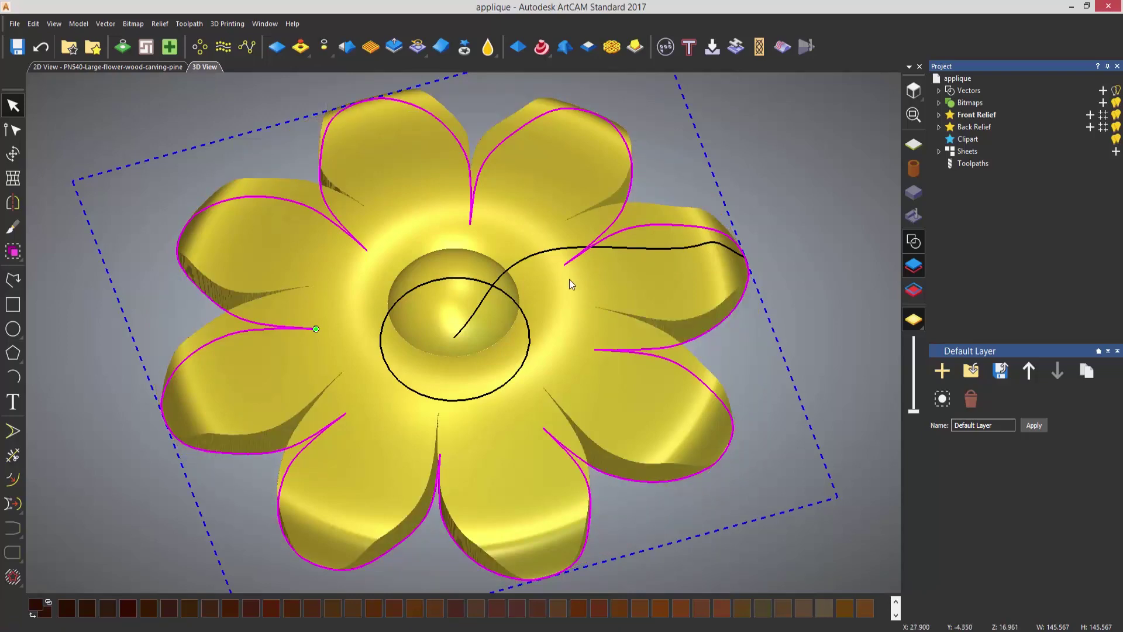
drag(570, 279, 568, 314)
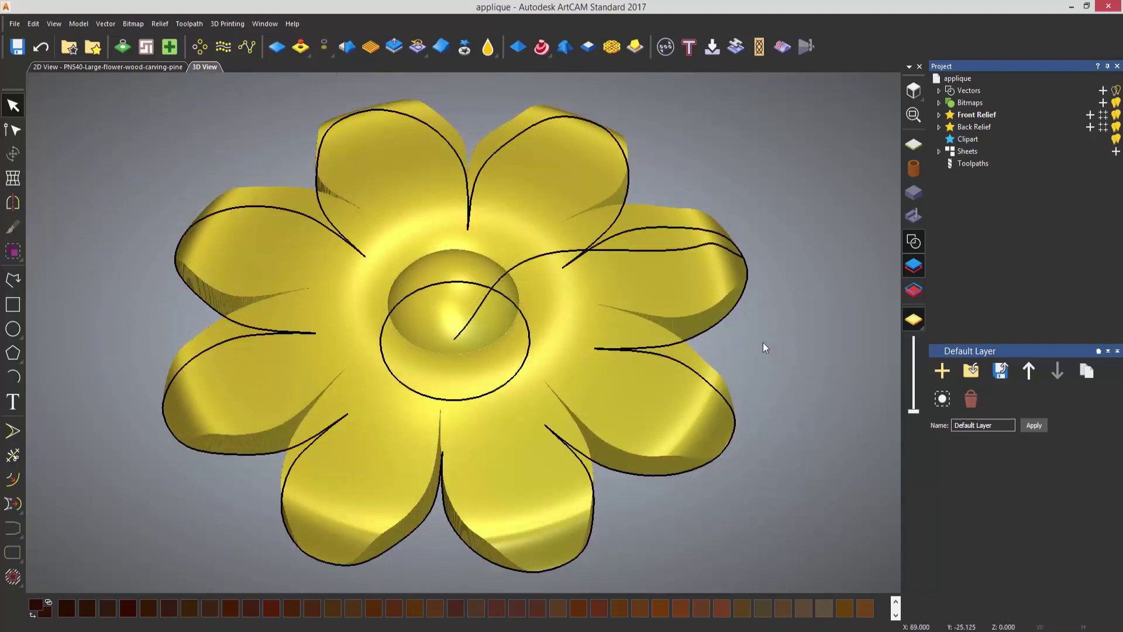
- Hide the vectors and inspect the trimmed flower relief from different angles
click(913, 242)
scroll(544, 316, up, 5)
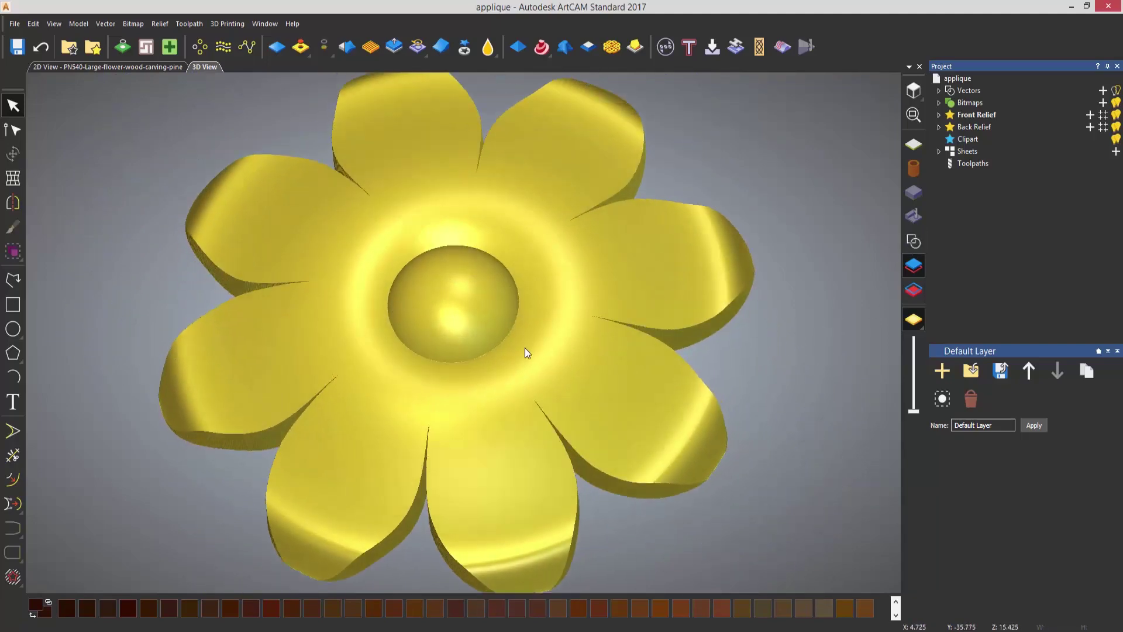
drag(508, 390, 552, 301)
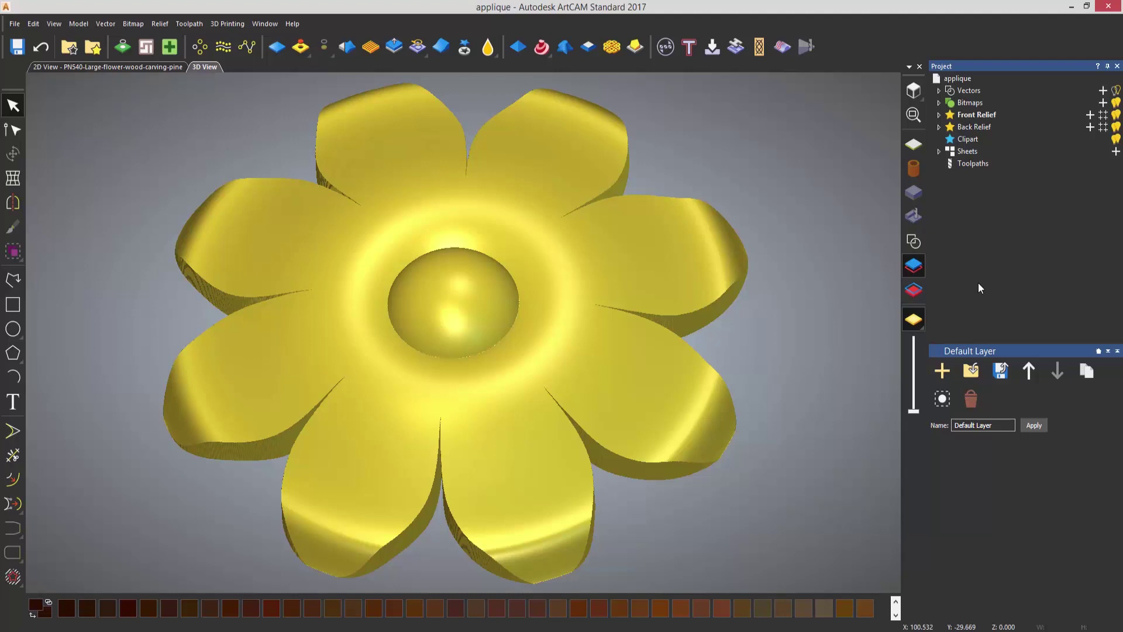
- Display the vectors again, make the Detail vector layer visible and select all of its petal line vectors
click(914, 241)
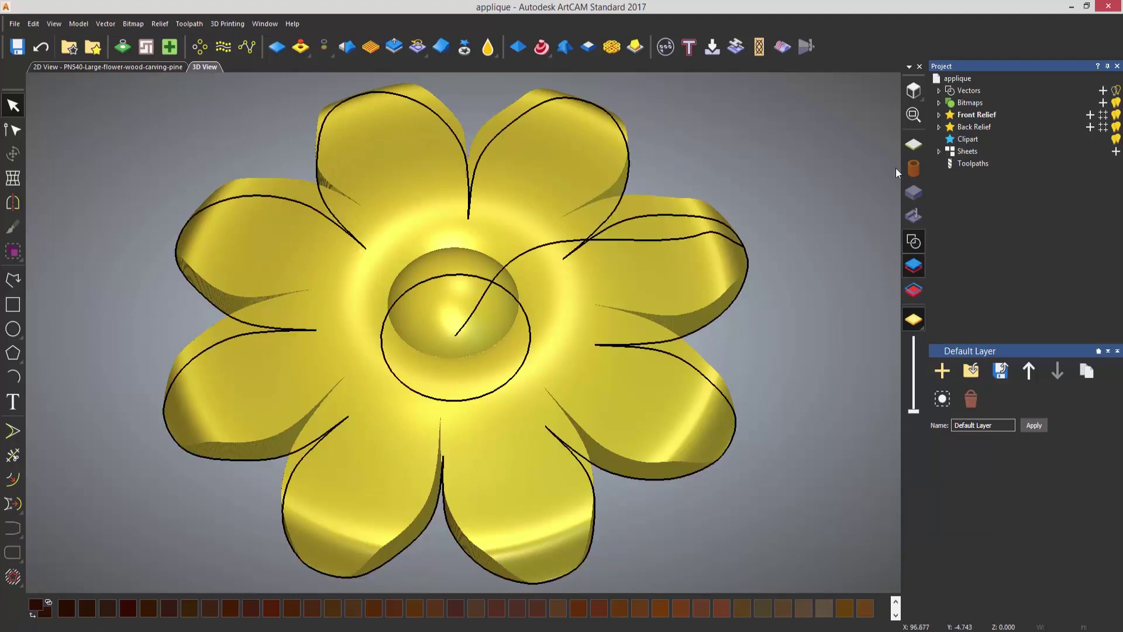
click(938, 90)
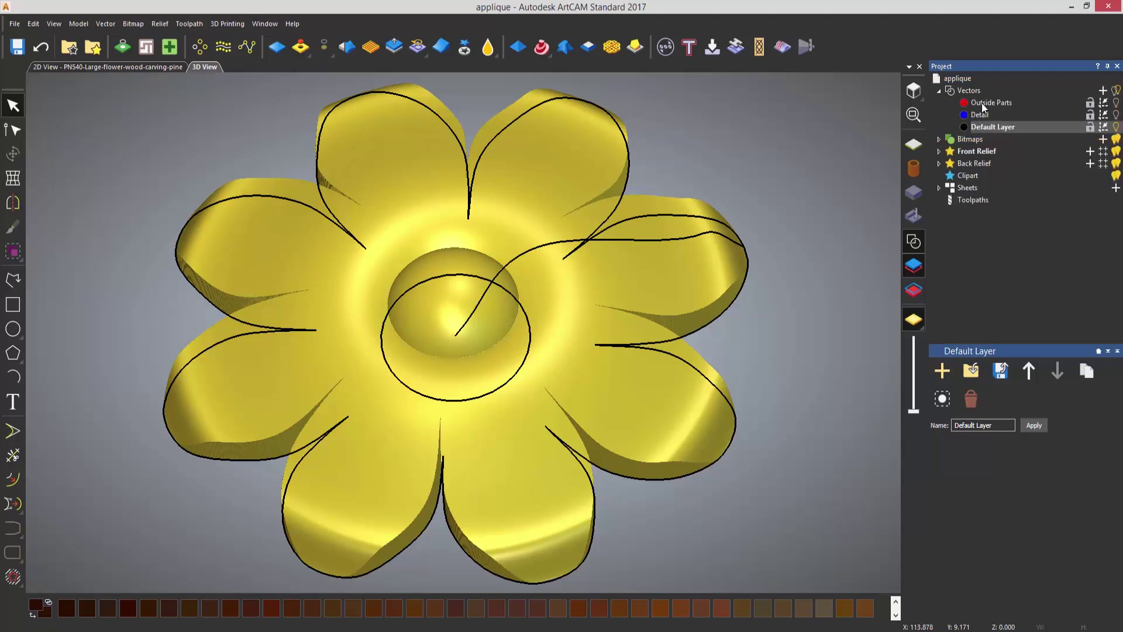
click(1115, 116)
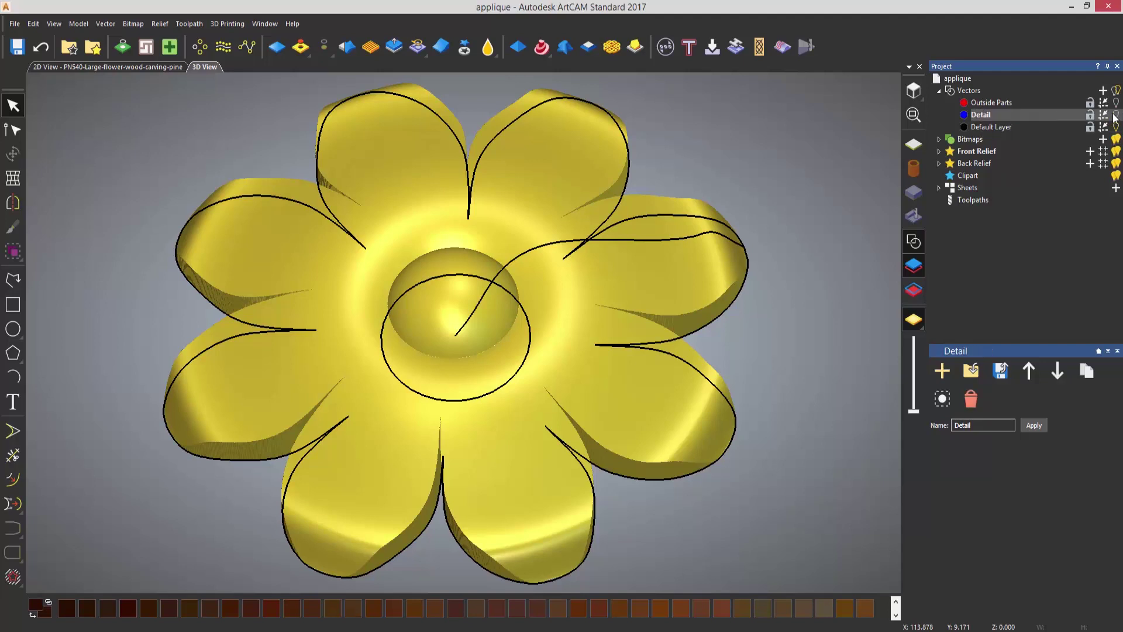
click(1117, 115)
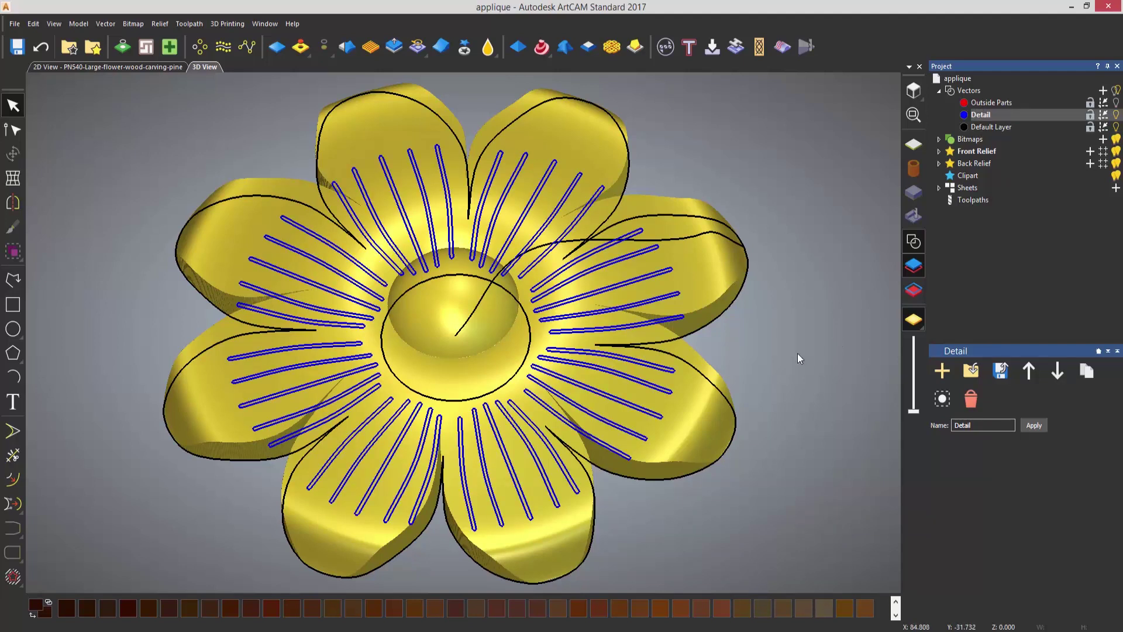
right_click(1011, 116)
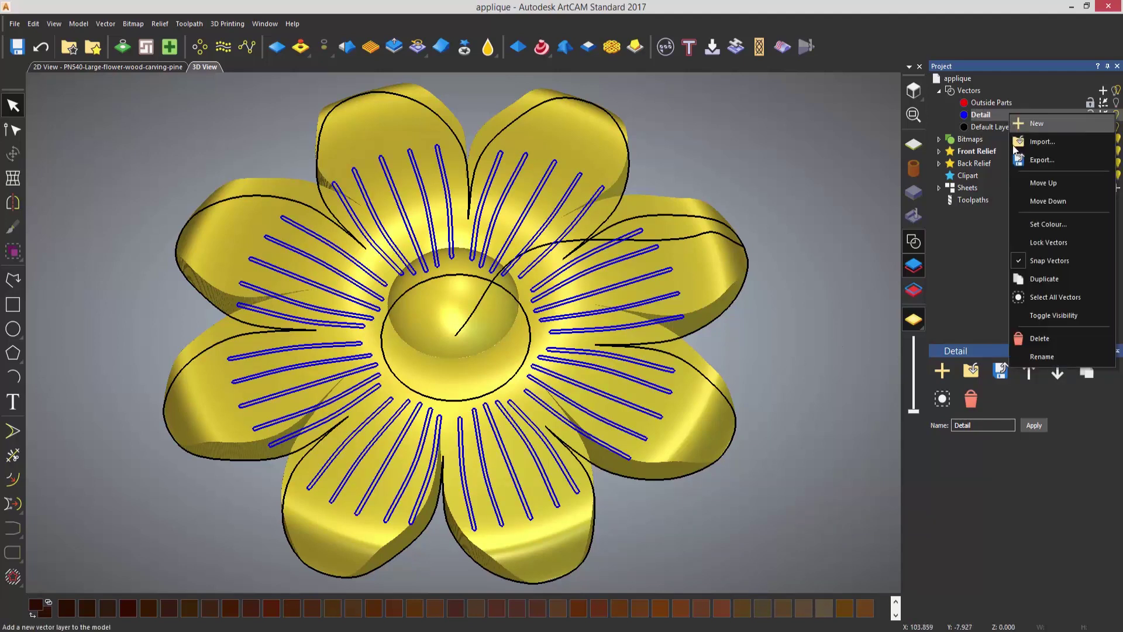
click(1059, 298)
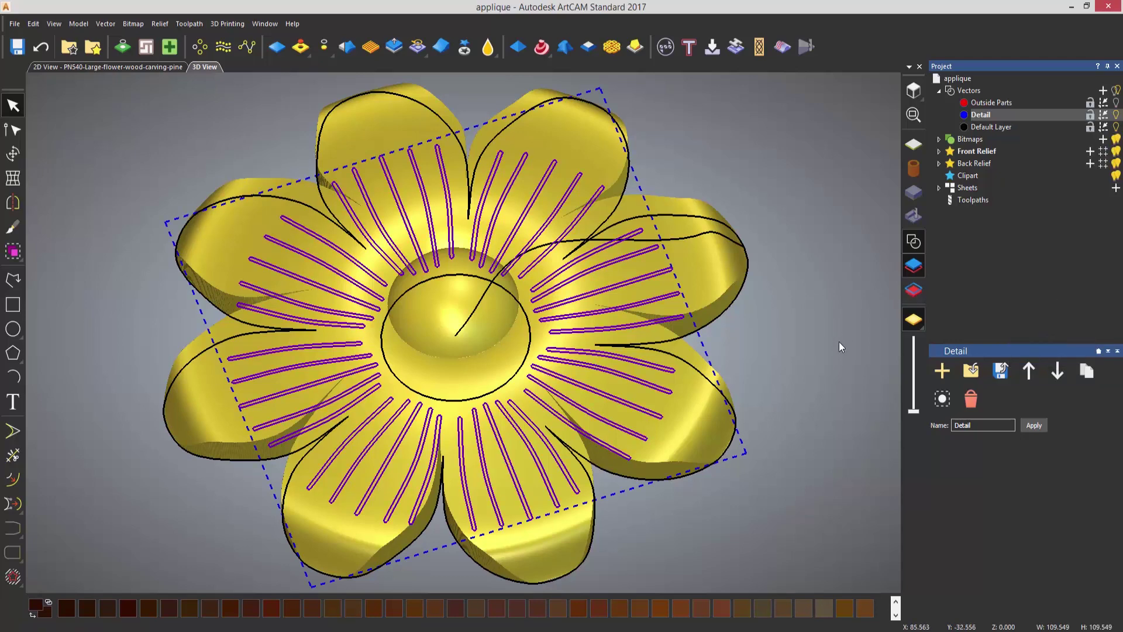
- Carve the selected petal lines into the relief with a round profile at angle -41 in Add mode, then close the Shape Editor and hide the vectors
click(518, 46)
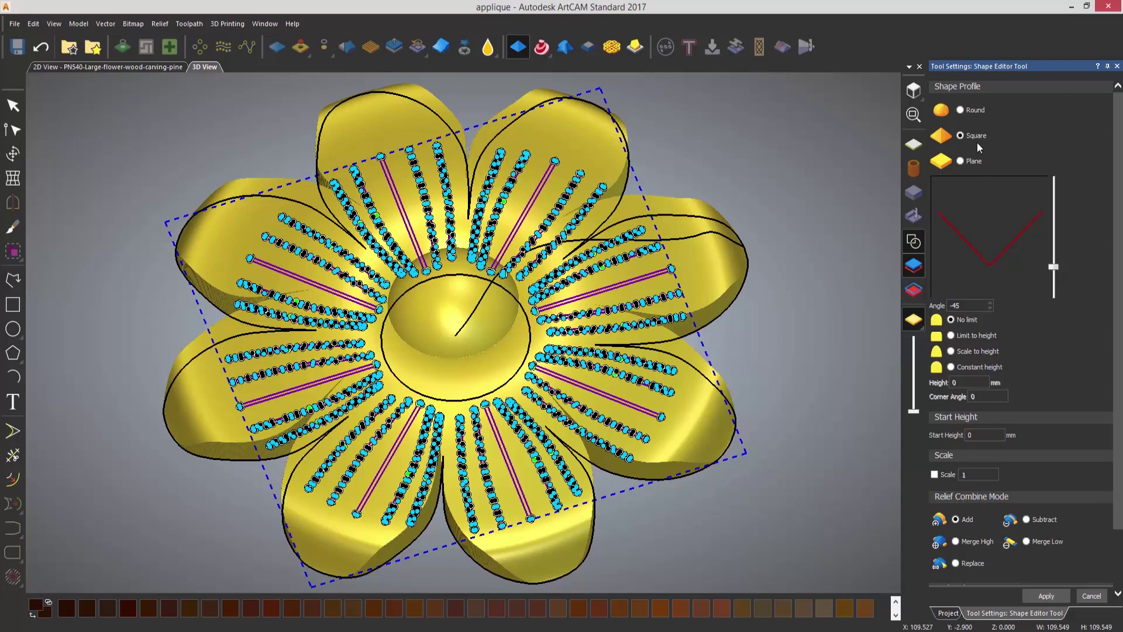
click(961, 110)
drag(1054, 268, 1057, 264)
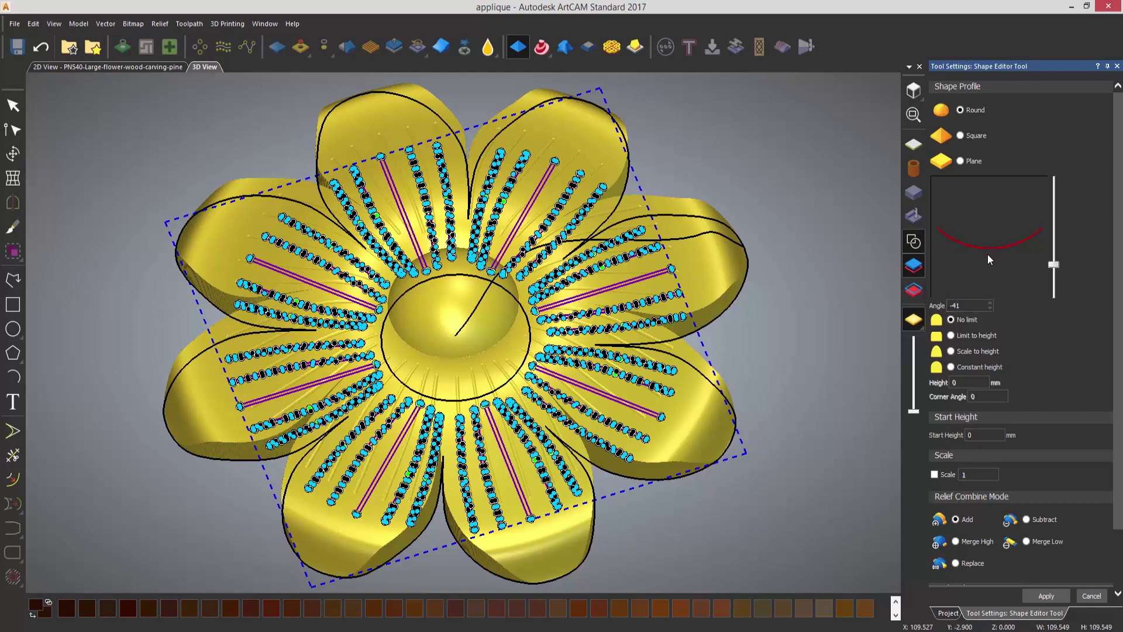
click(1045, 595)
click(917, 243)
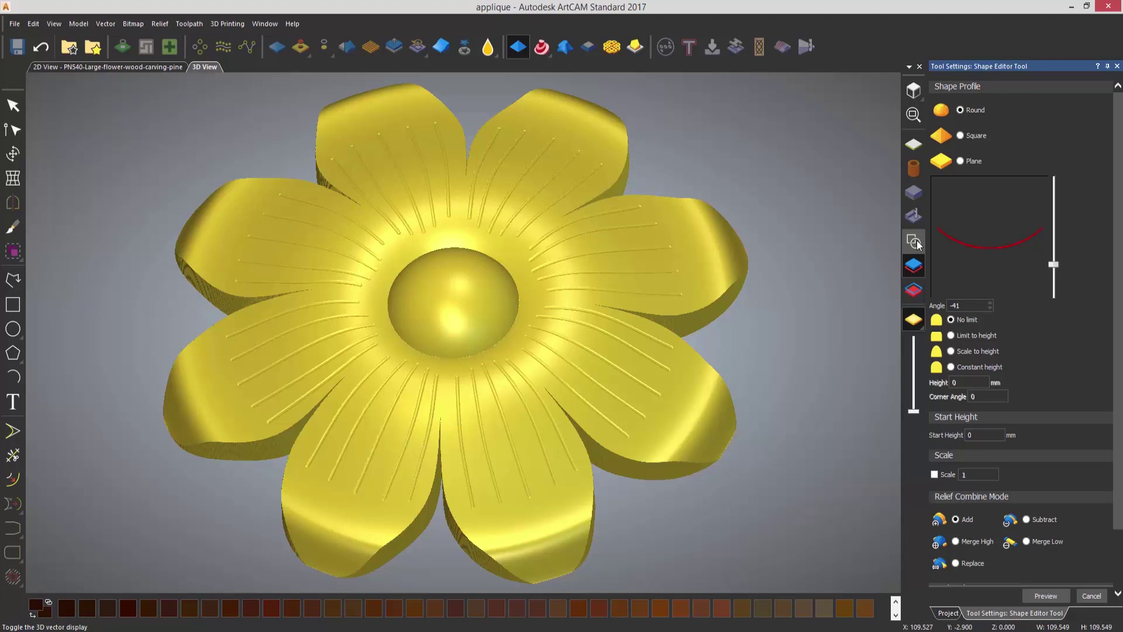
click(917, 243)
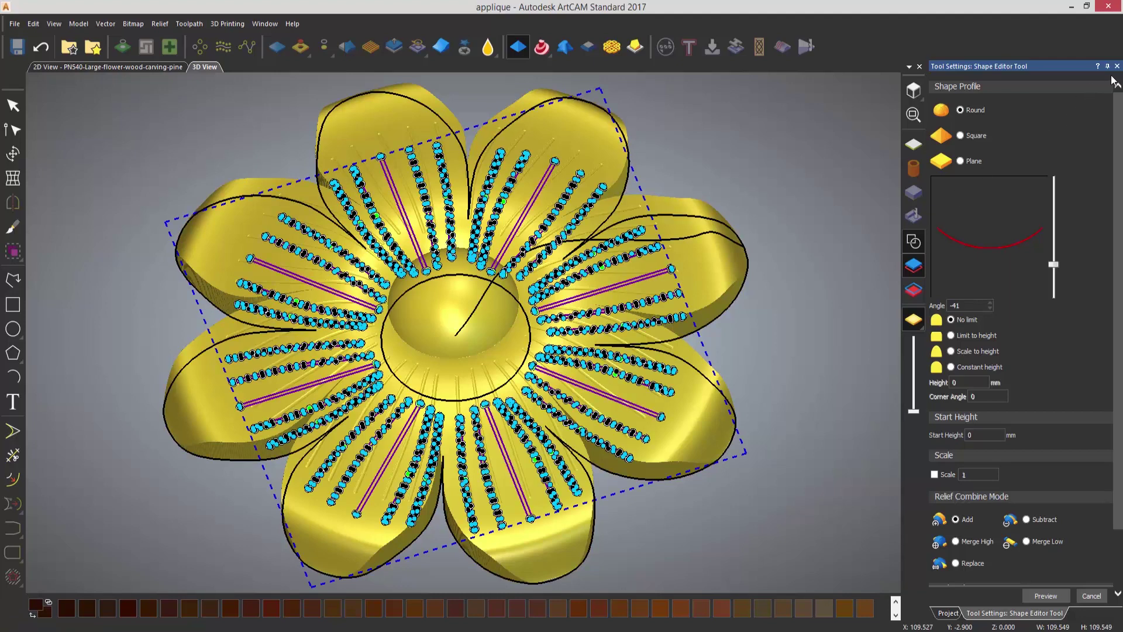
key(Escape)
click(914, 242)
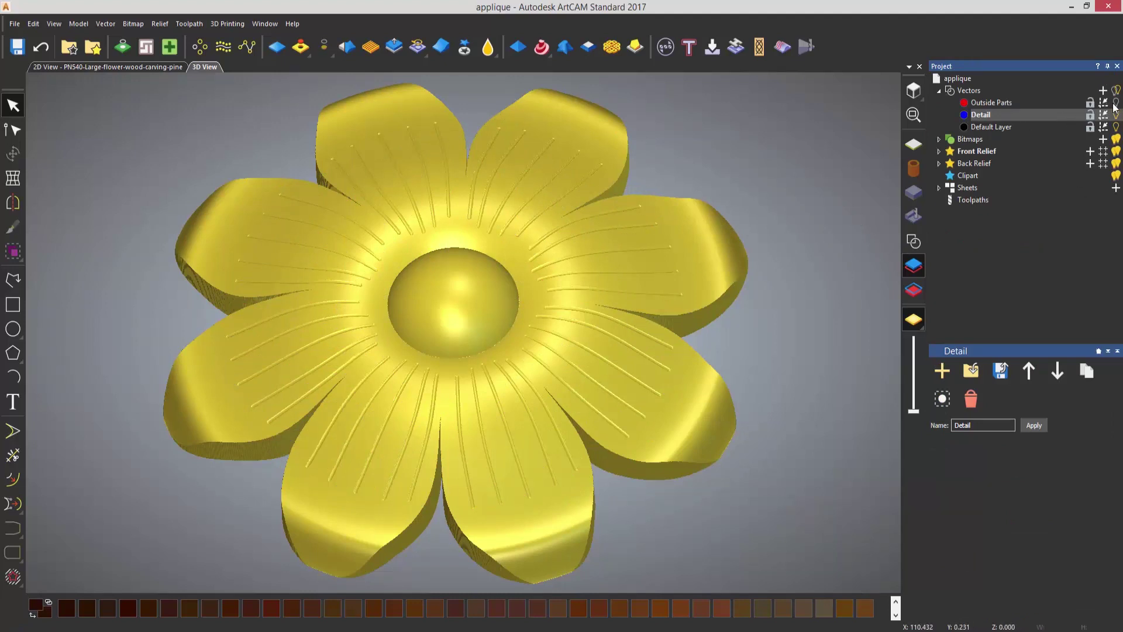
- Make the Outside Parts vector layer visible in the 3D view and select all of its petal-tip vectors
click(1006, 102)
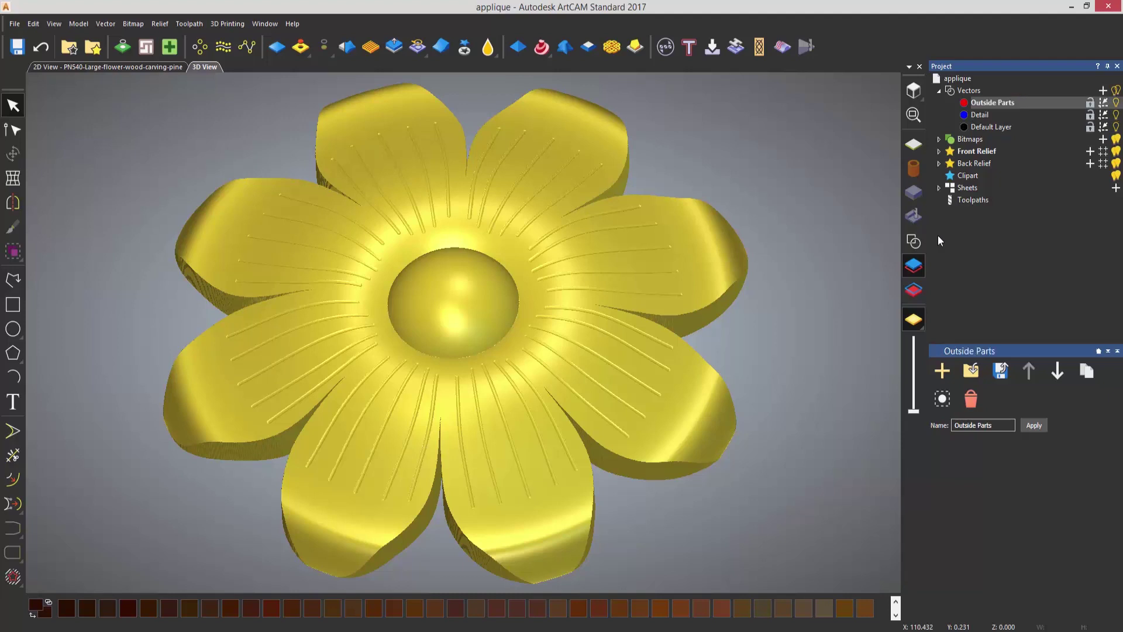
click(914, 242)
click(780, 258)
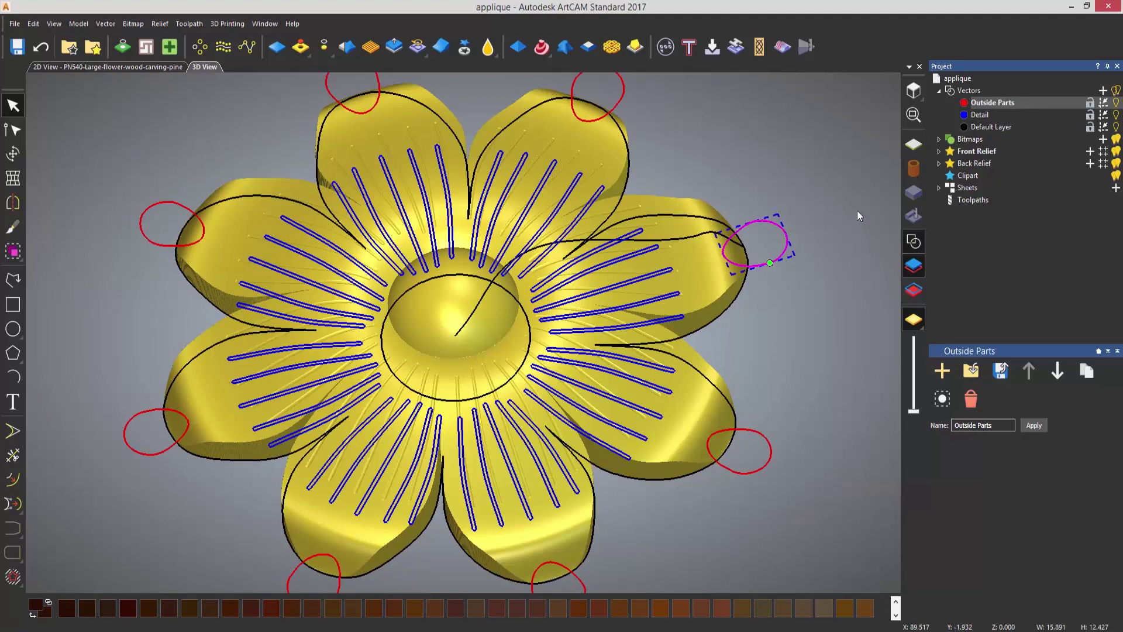
right_click(1007, 103)
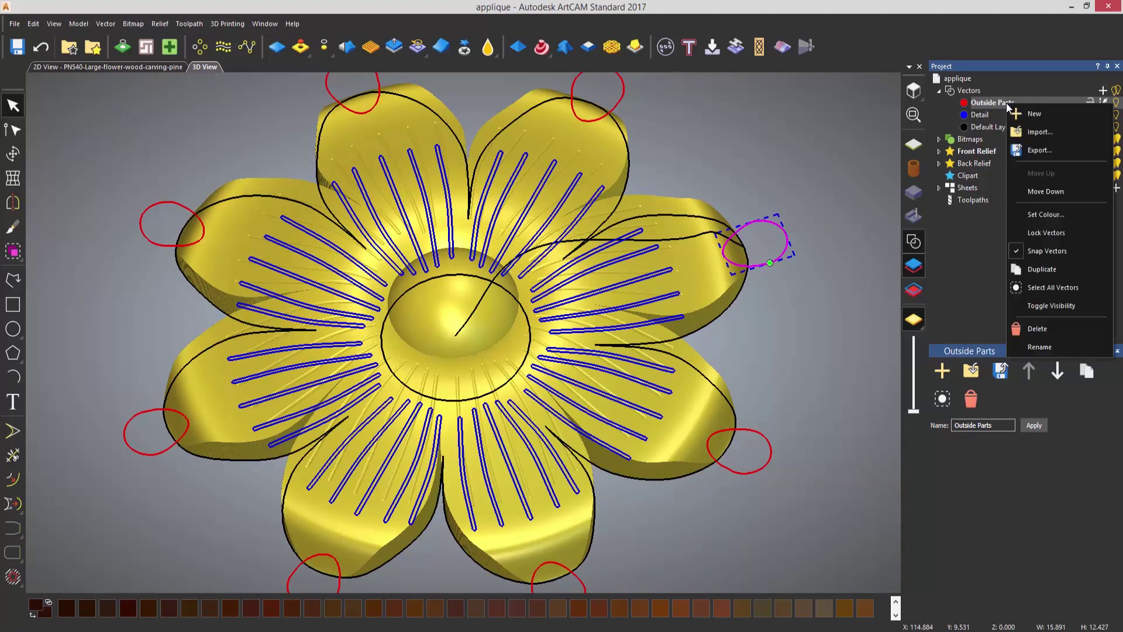
click(1052, 287)
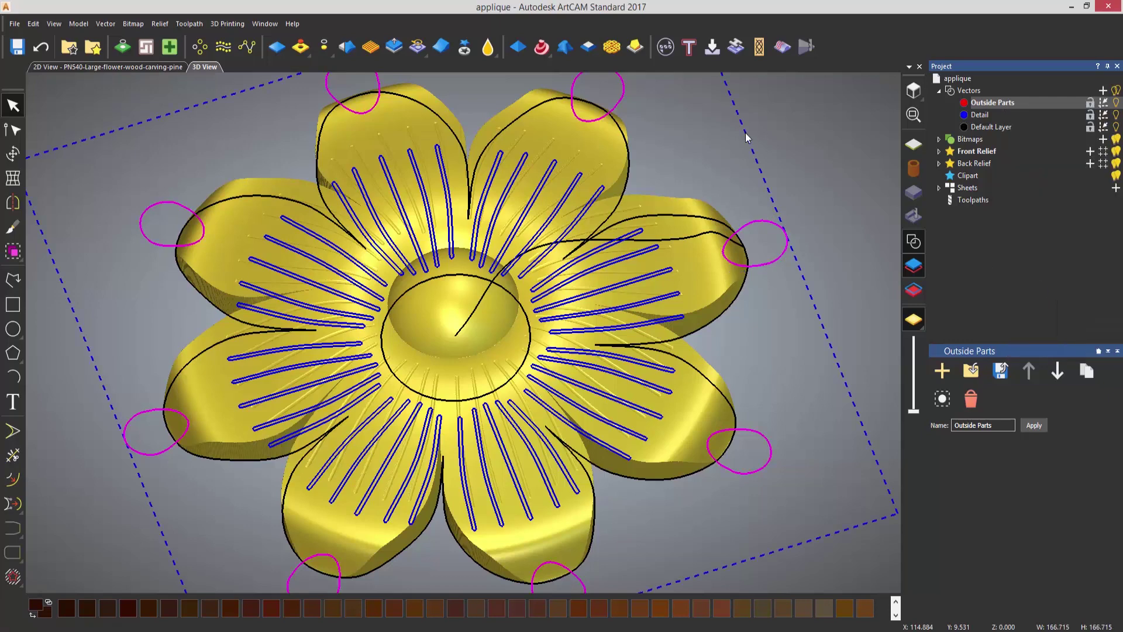
- Scoop out the petal tips with a round profile at angle -50, no height limit and Add mode, and close the Shape Editor
click(517, 47)
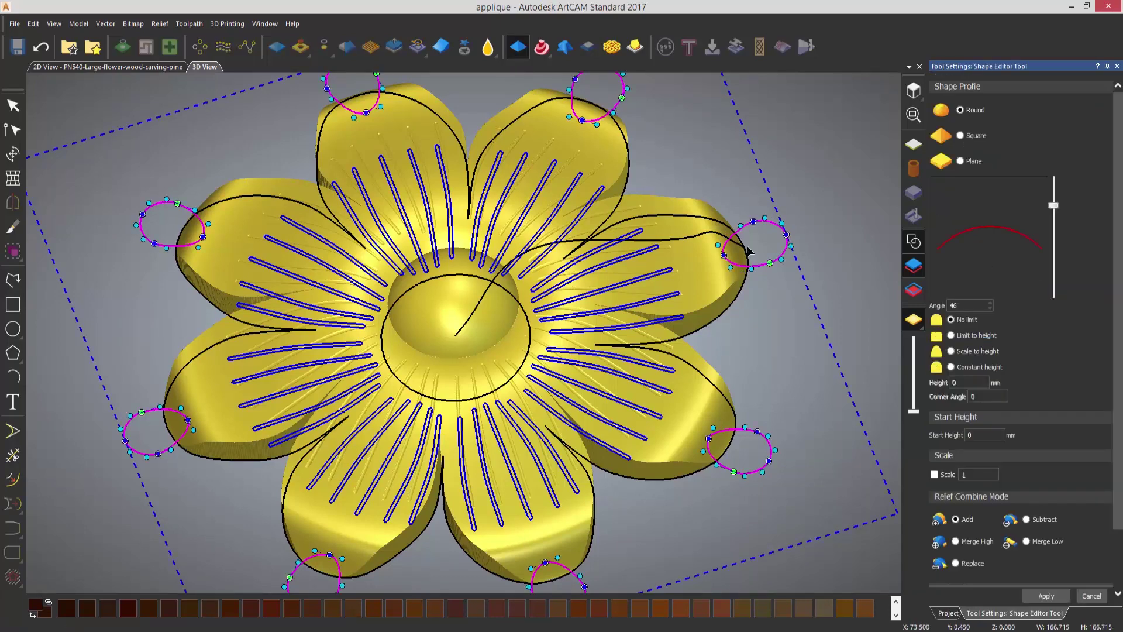
click(914, 244)
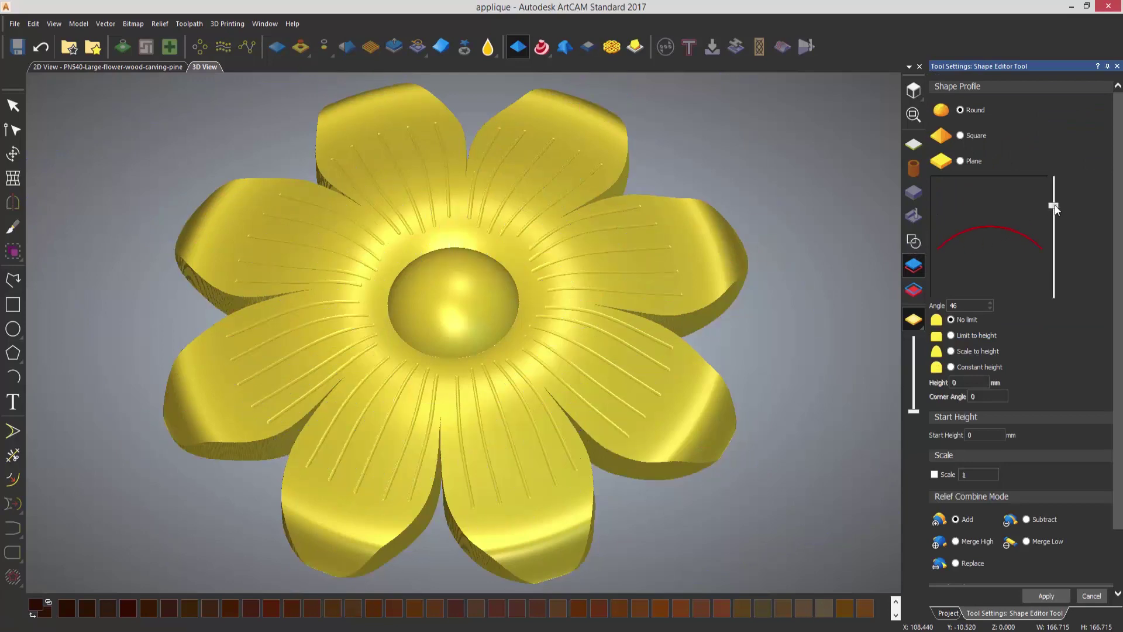
drag(1054, 205, 1053, 271)
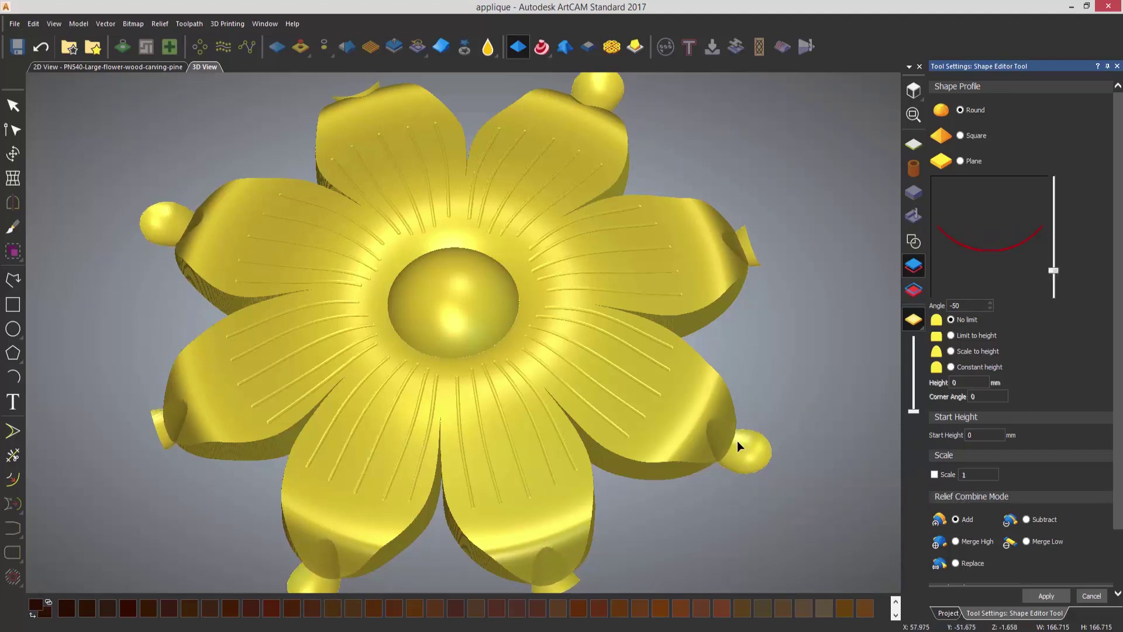
click(1042, 597)
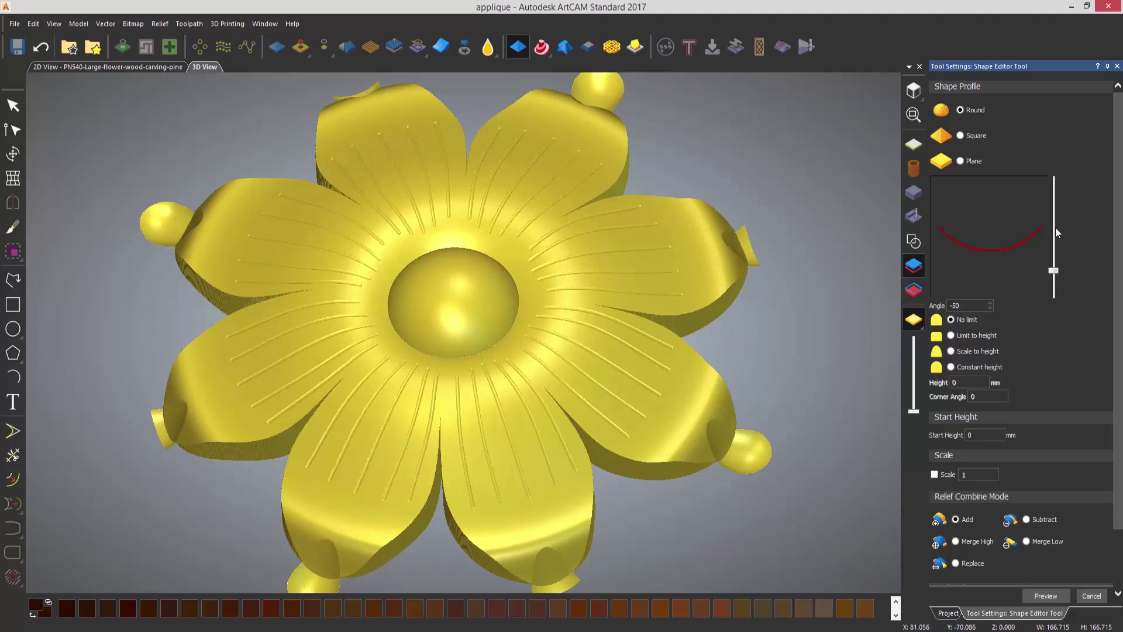
click(1118, 66)
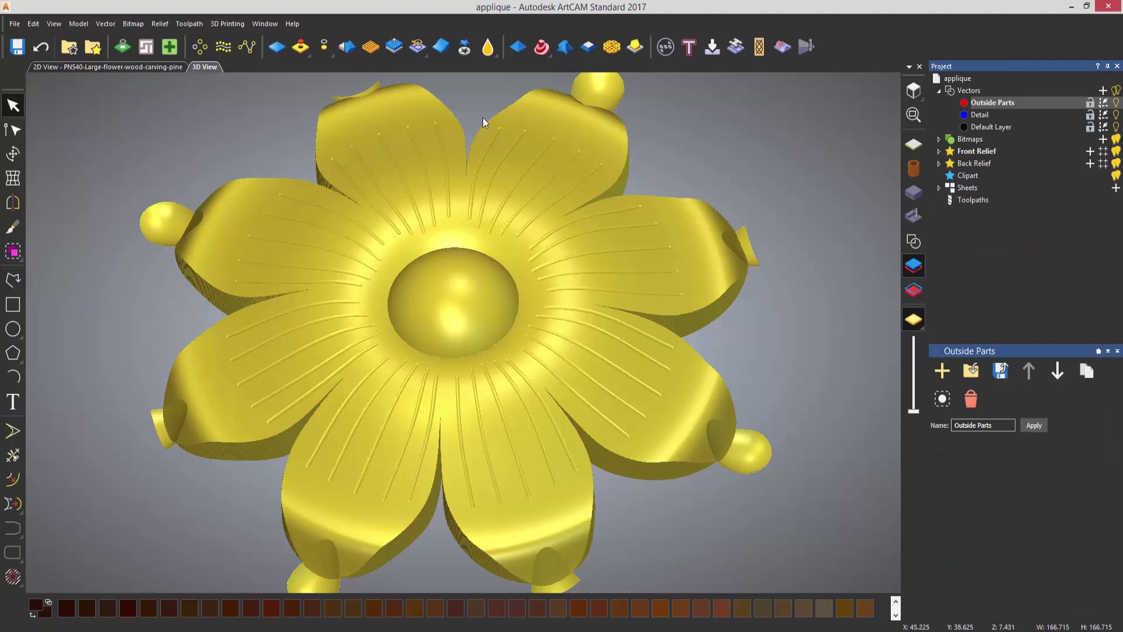
- Select the eight-petal outline, zero the relief outside it to remove the excess at the tips, and hide the vectors
click(926, 244)
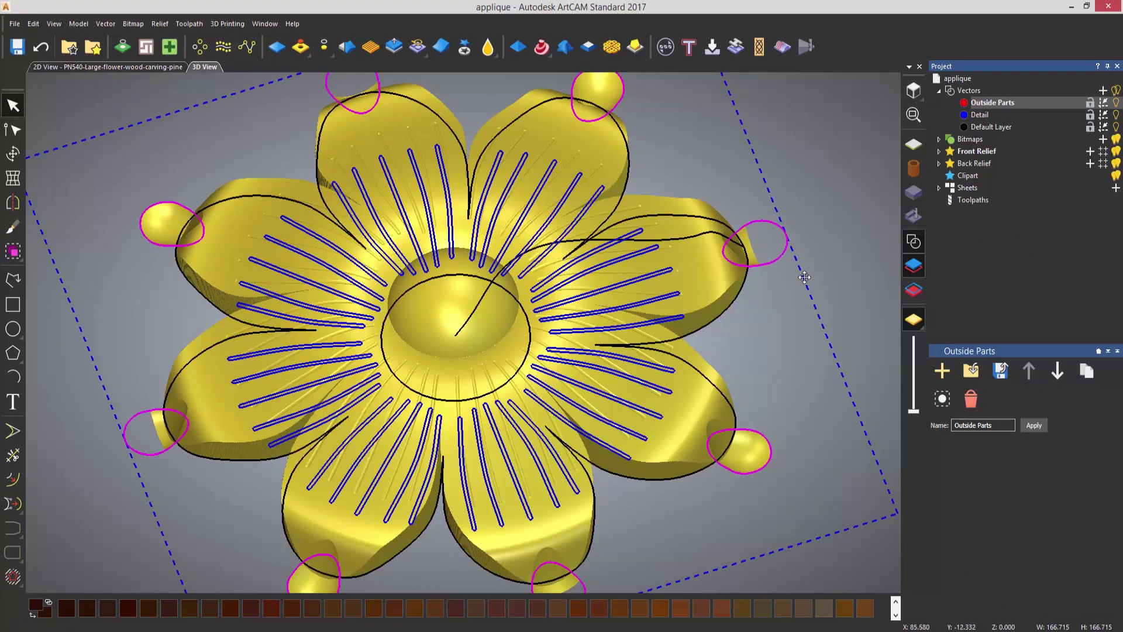
click(737, 301)
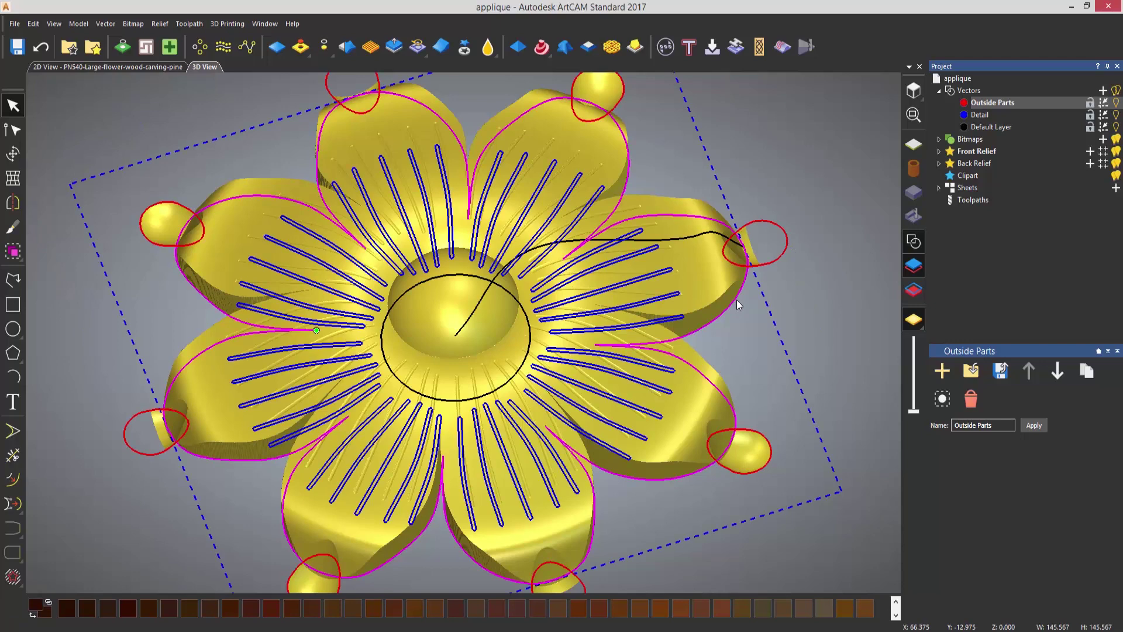
click(322, 51)
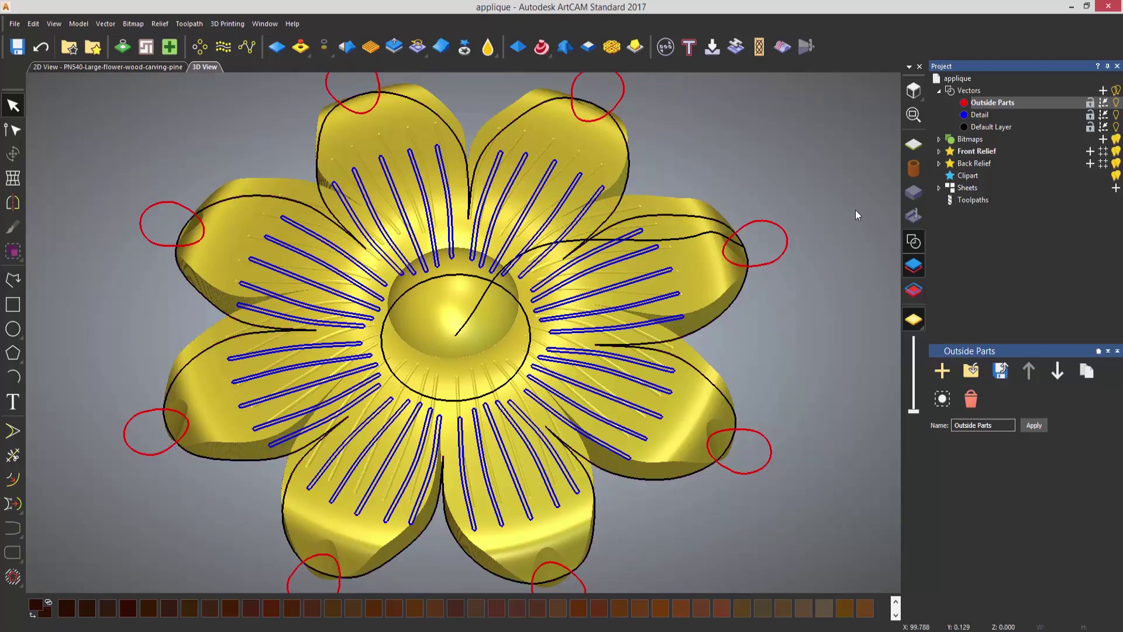
click(913, 241)
mouse_move(787, 338)
middle_down()
mouse_move(801, 318)
mouse_move(802, 330)
middle_up()
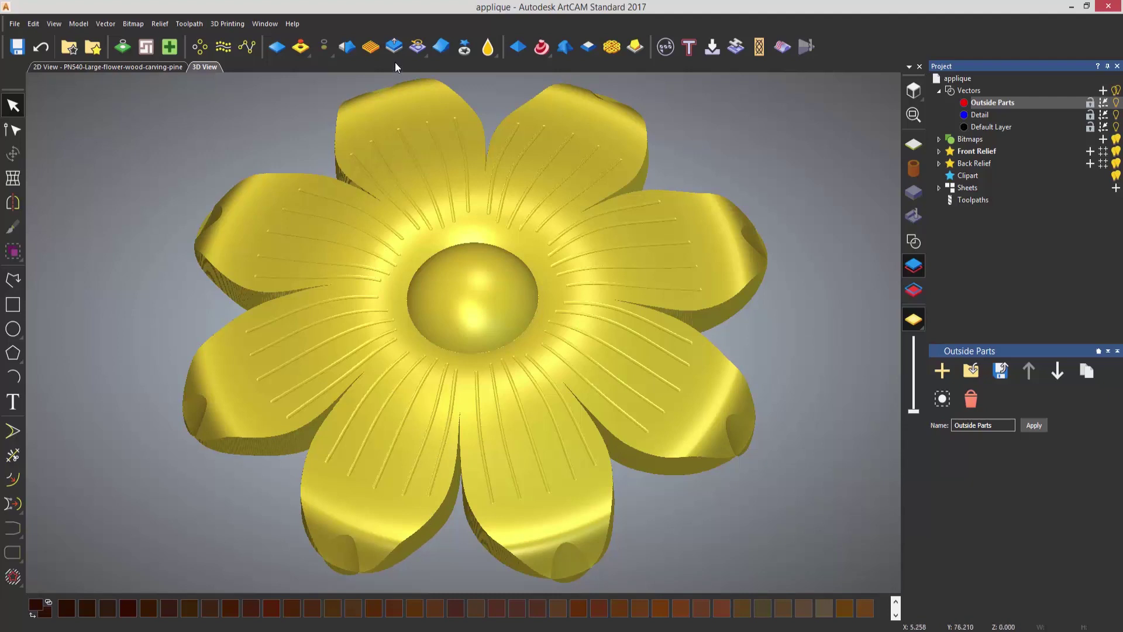
- Smooth the whole relief layer with 5 smoothing passes, applied three times, and close the Smooth Relief dialog
click(349, 52)
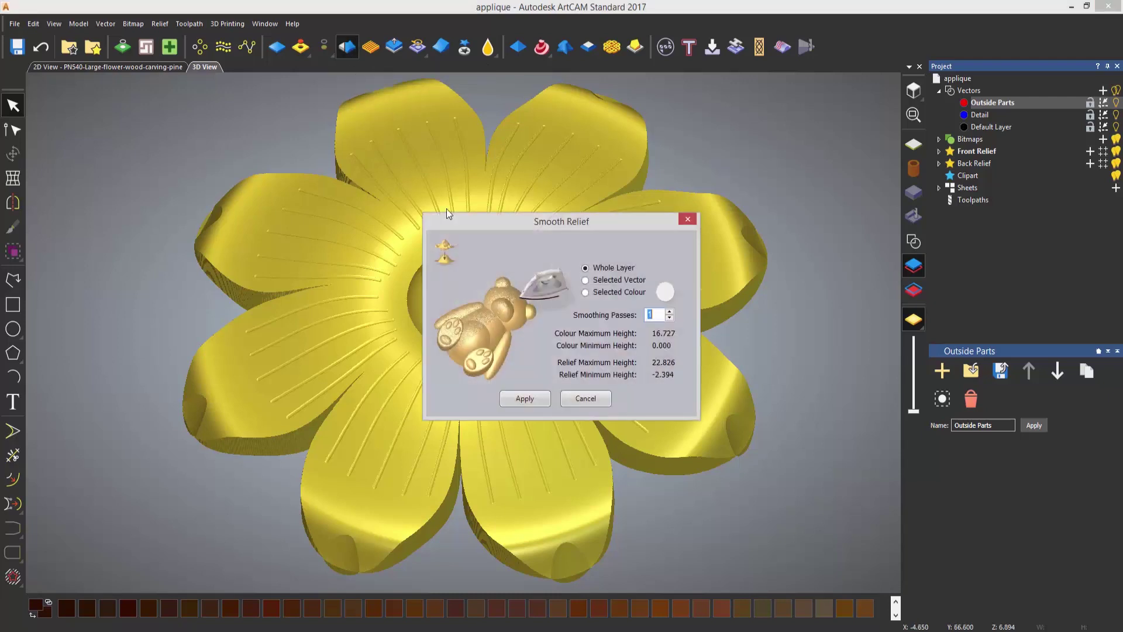
drag(572, 211, 936, 214)
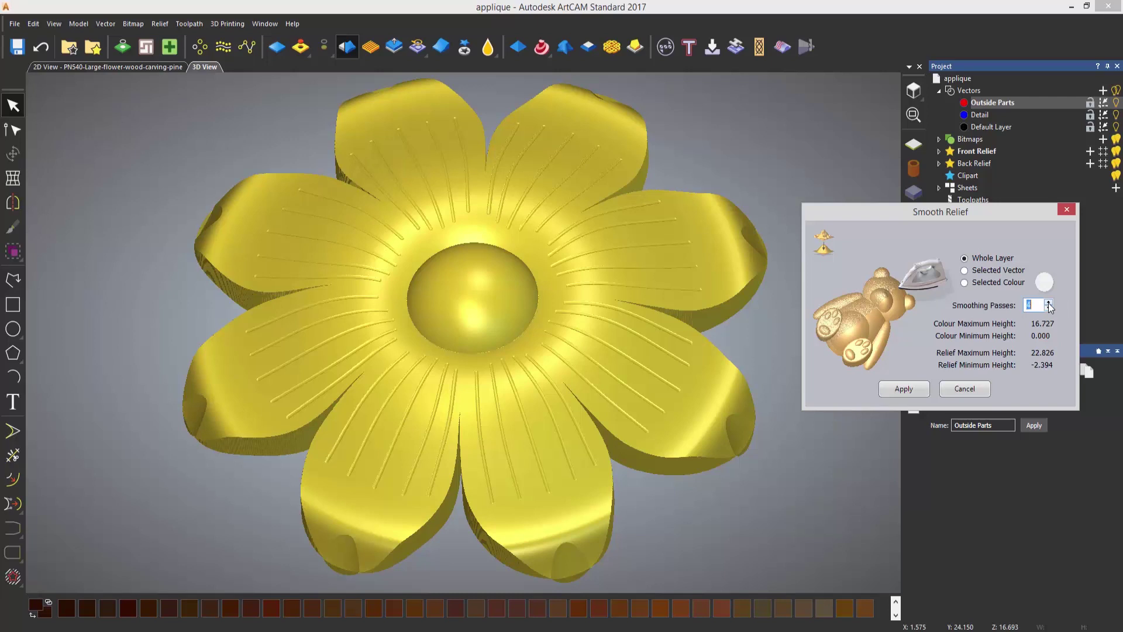
click(906, 390)
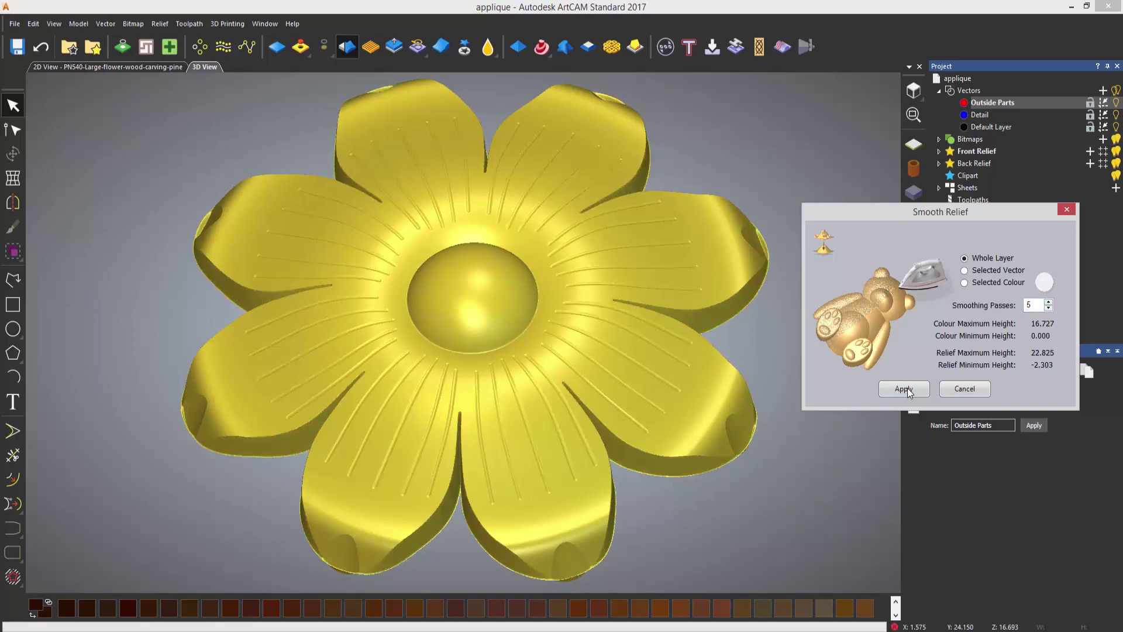
click(905, 390)
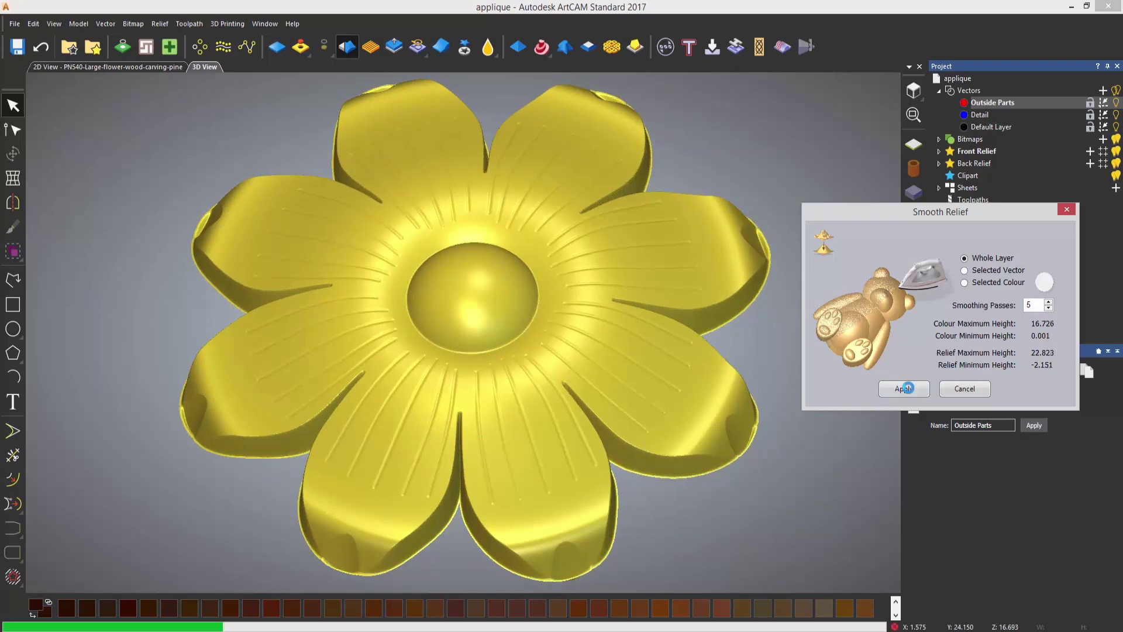
click(908, 388)
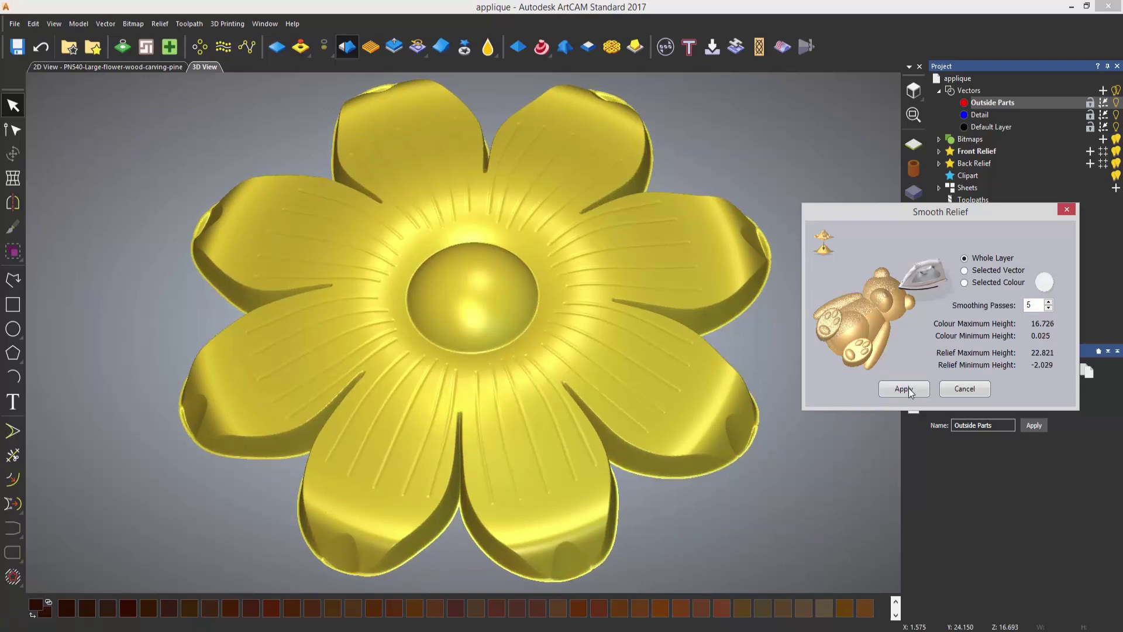
click(973, 388)
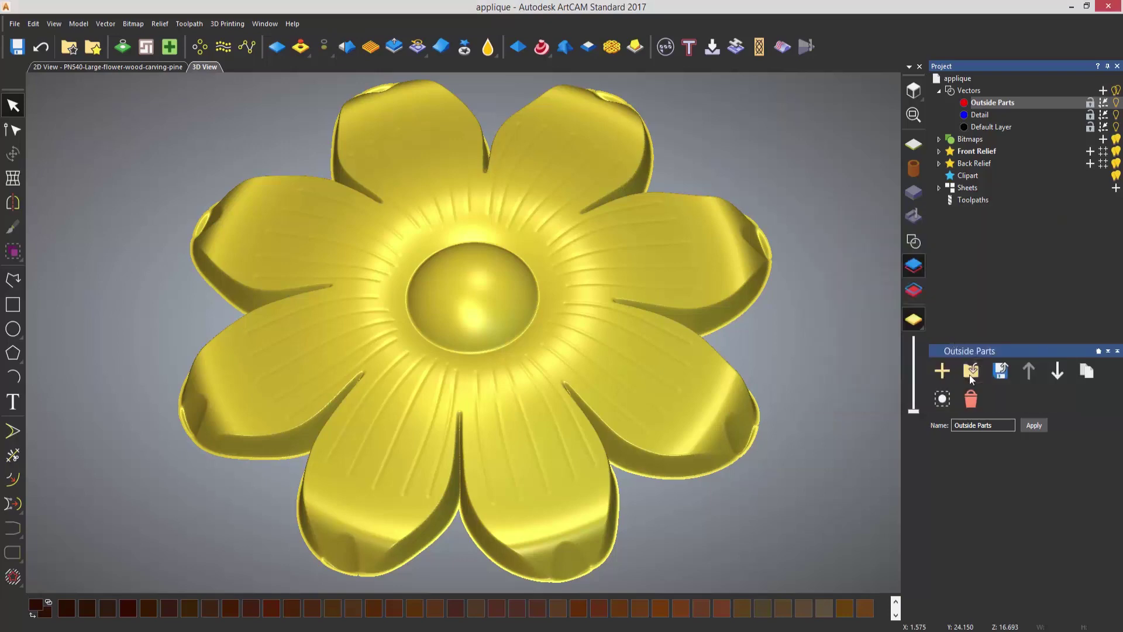
- Display the relief's flat zero plane and inspect the smoothed flower against it
click(914, 144)
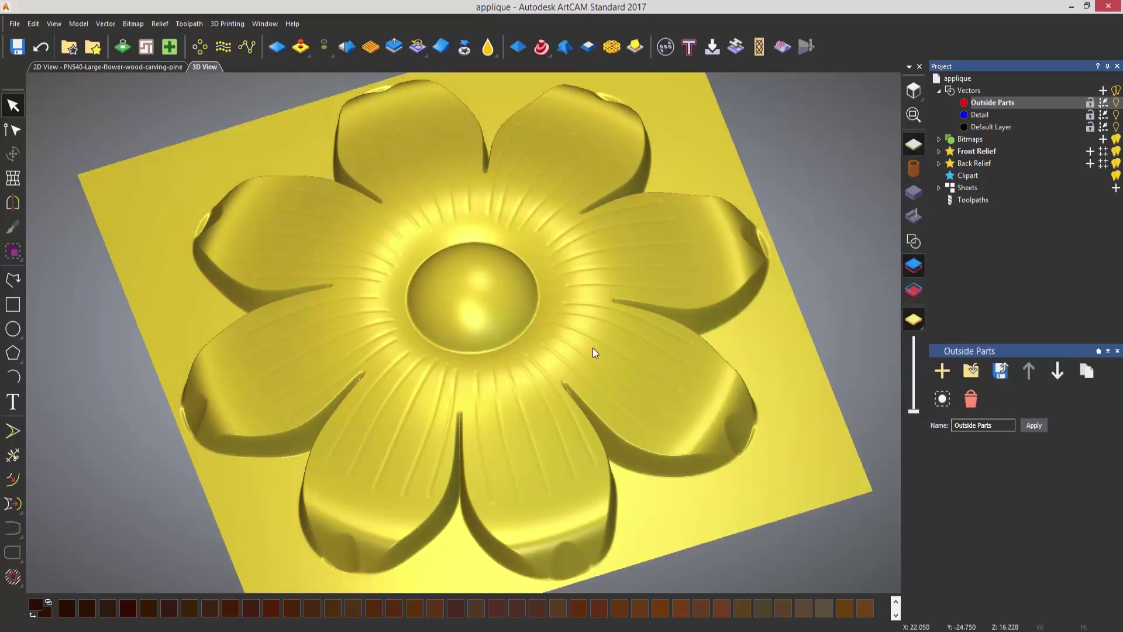
mouse_move(592, 347)
mouse_down()
mouse_move(567, 421)
mouse_move(609, 354)
mouse_move(589, 358)
mouse_up()
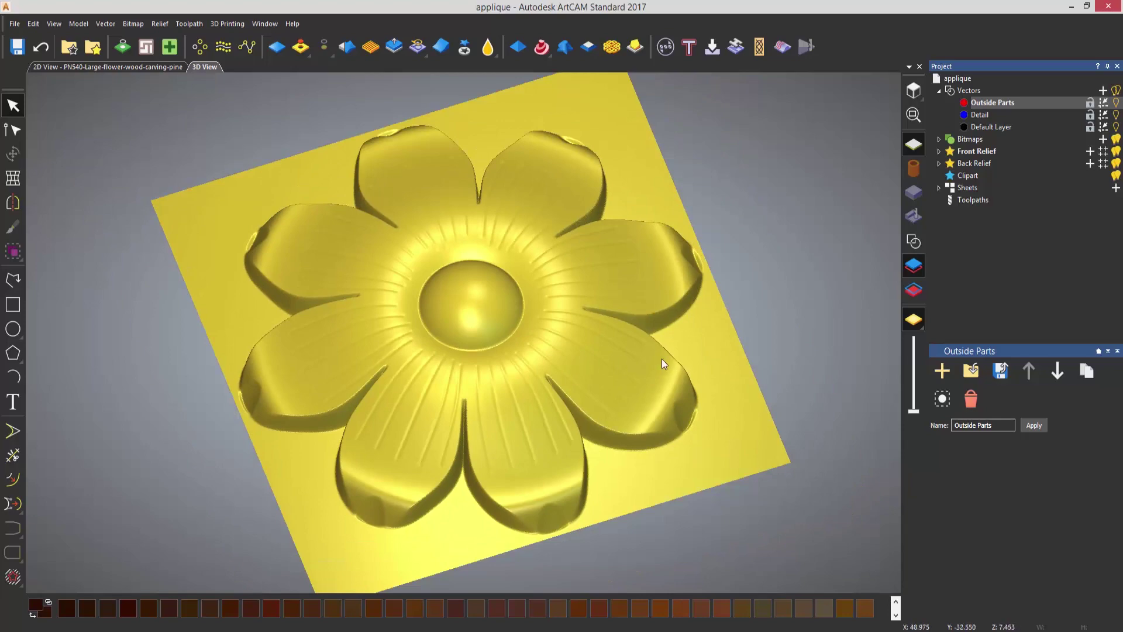